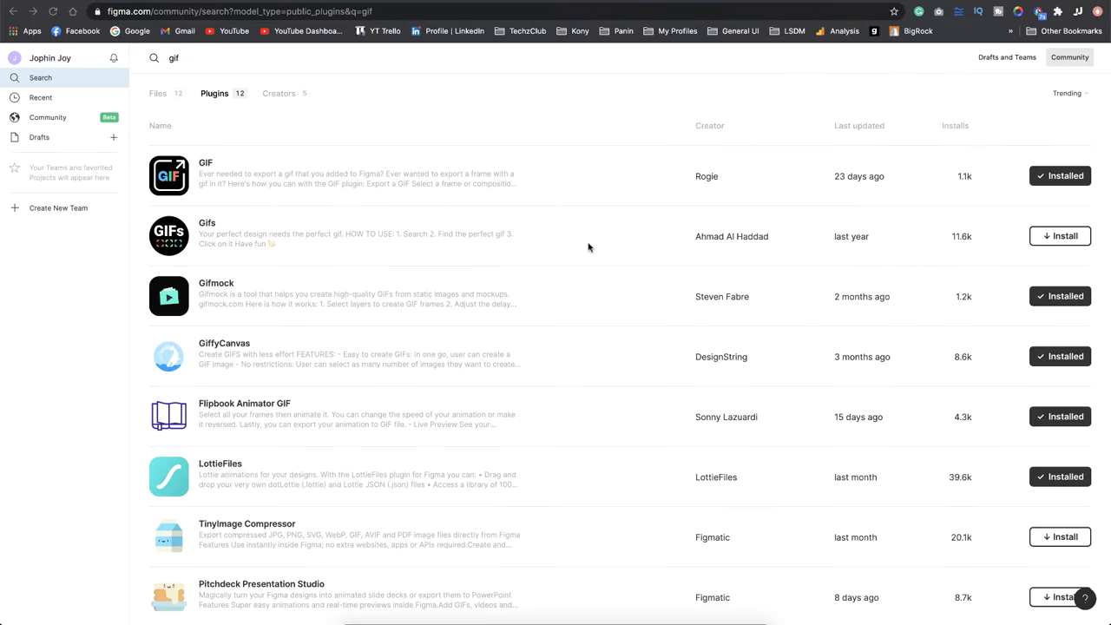
Step: Duplicate the last frame and rotate the copy's plane group to 30°
scroll(587, 247, down, 5)
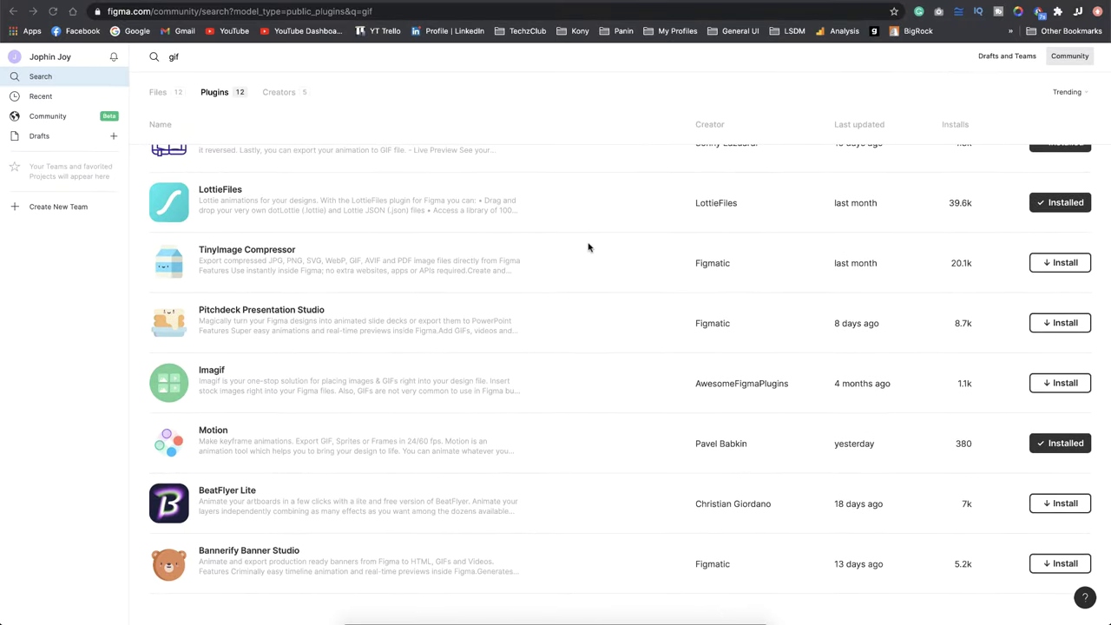
scroll(588, 247, up, 5)
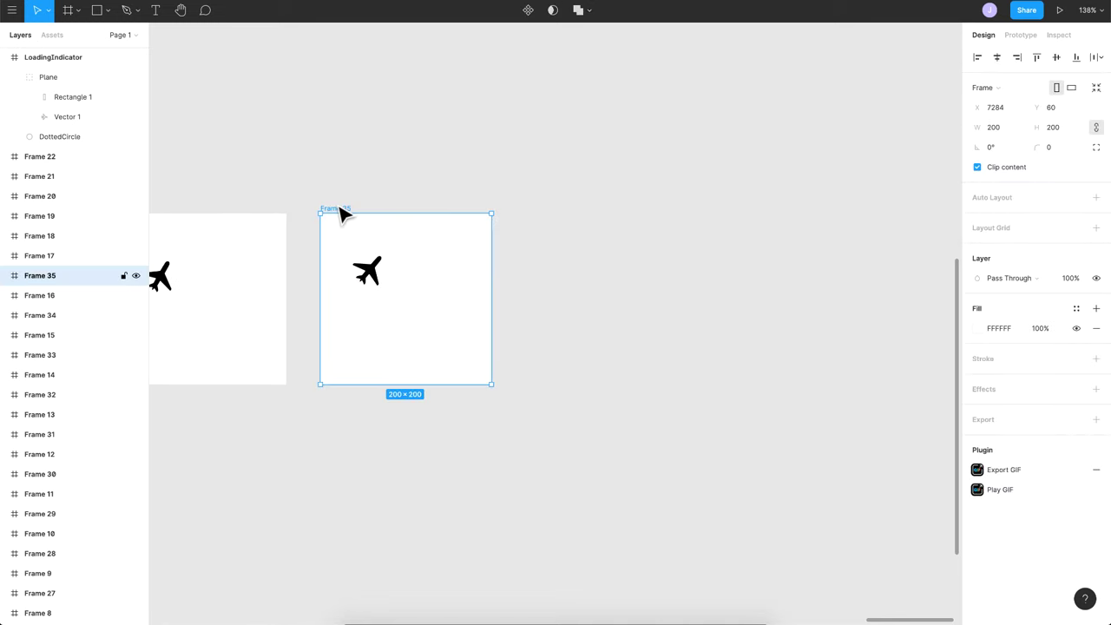
key(ctrl+d)
click(992, 146)
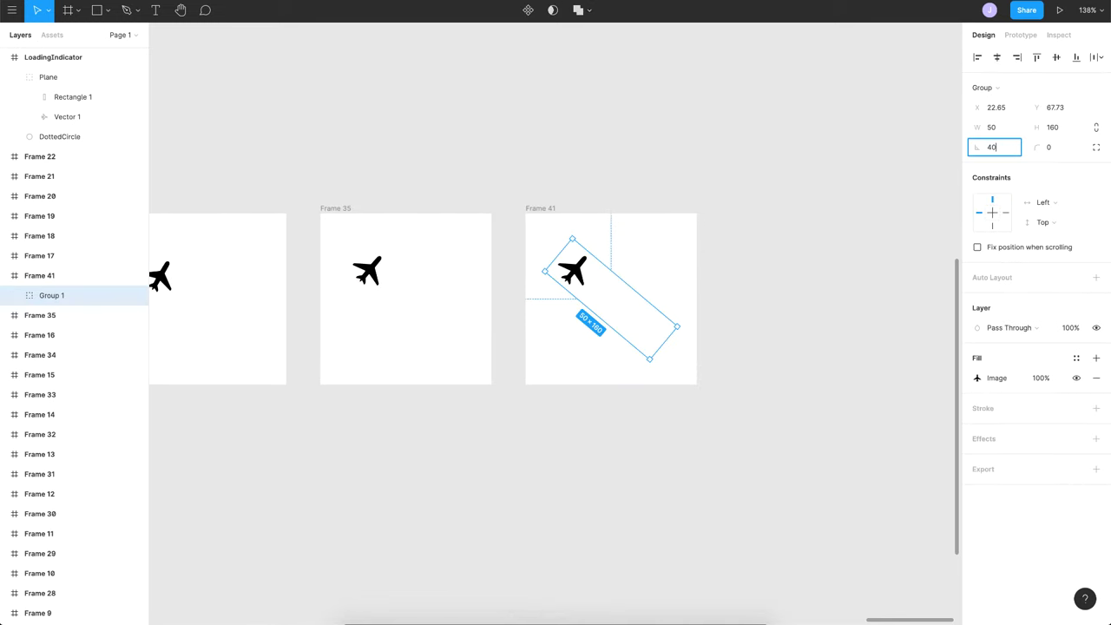
click(535, 213)
key(ctrl+d)
key(Return)
click(993, 147)
text(30)
key(Return)
key(Escape)
Step: Add Frame 43 as a copy with the plane rotated to 20°
key(ctrl+d)
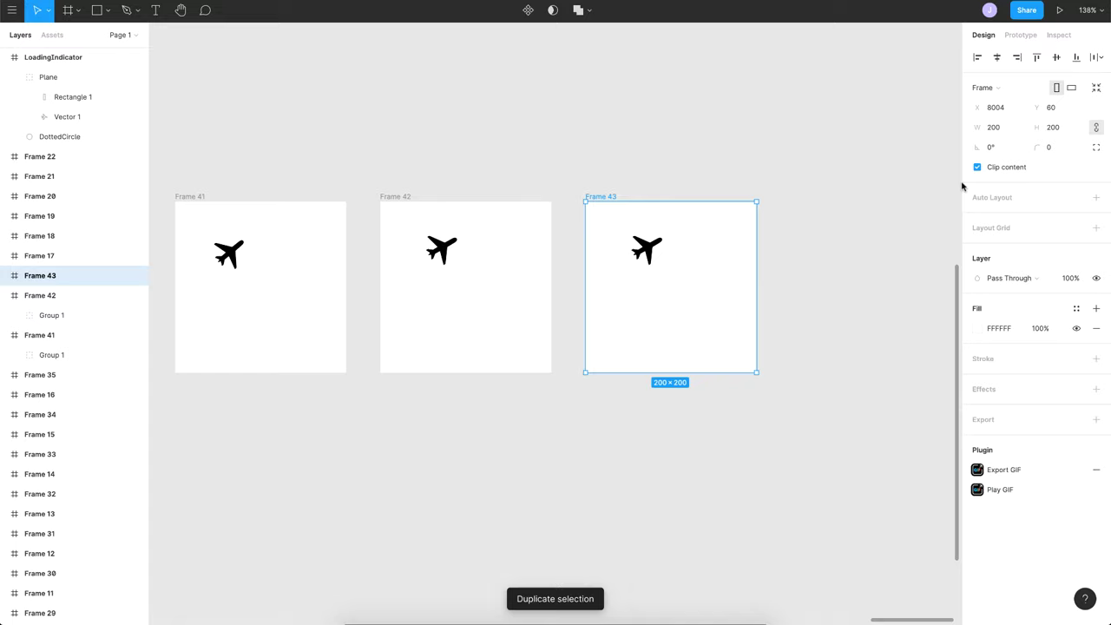
key(Return)
click(994, 147)
text(20)
key(Return)
click(613, 211)
key(ctrl+d)
Step: Add Frames 44 and 45 with the plane rotated to 10° and 0°
key(Return)
click(994, 147)
text(10)
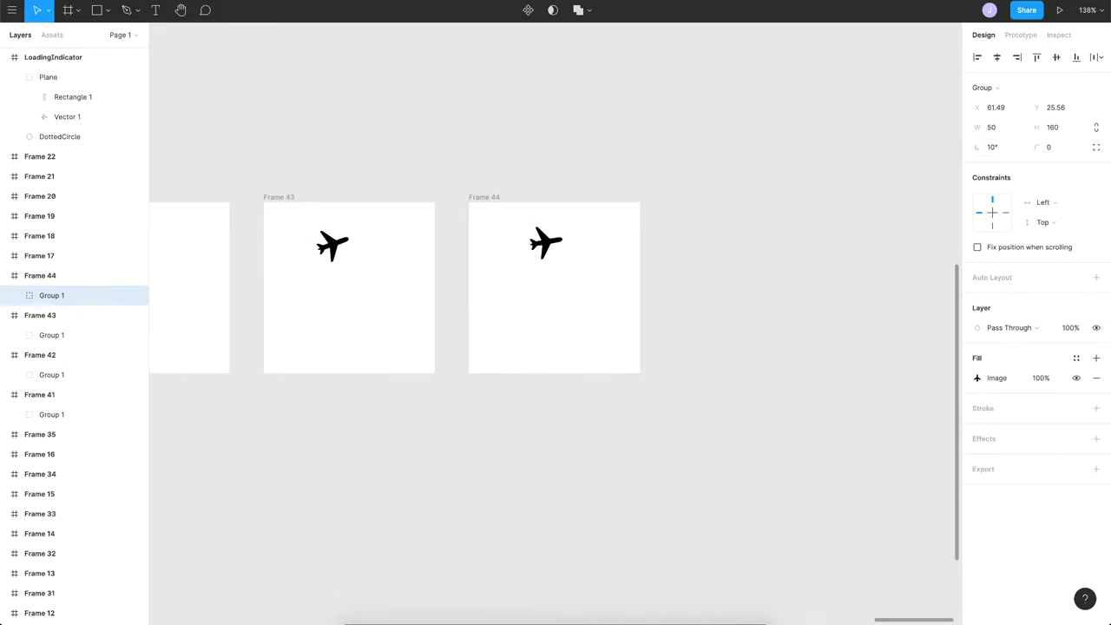
key(ctrl+d)
key(Return)
click(992, 147)
text(0)
scroll(778, 180, down, 3)
scroll(779, 180, right, 5)
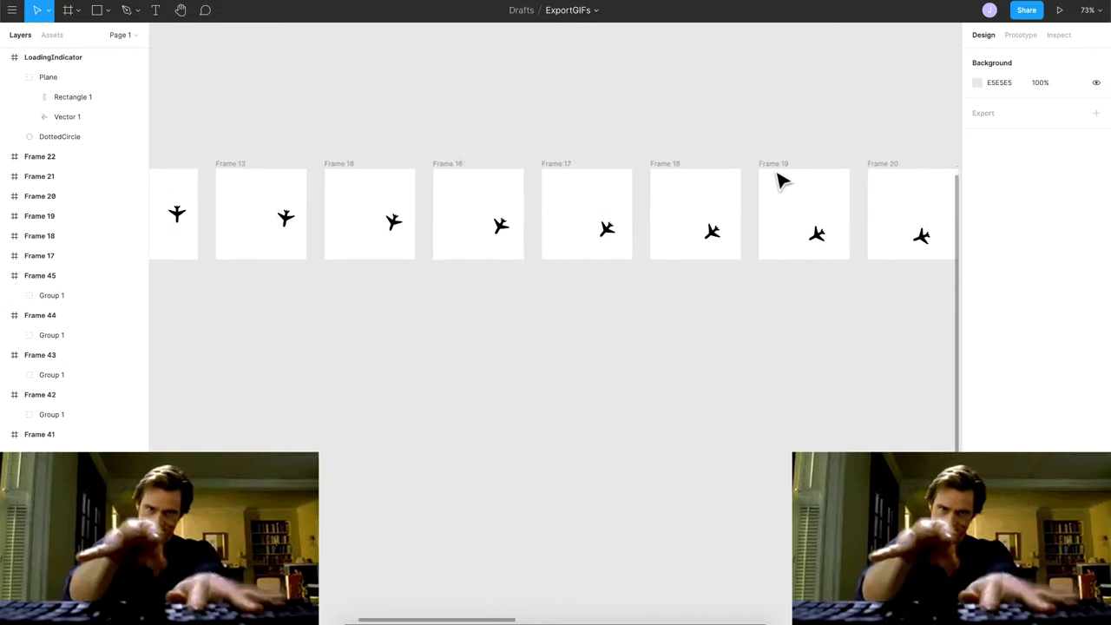
Step: Scroll down through the Motion plugin's Figma Community page
scroll(776, 179, down, 6)
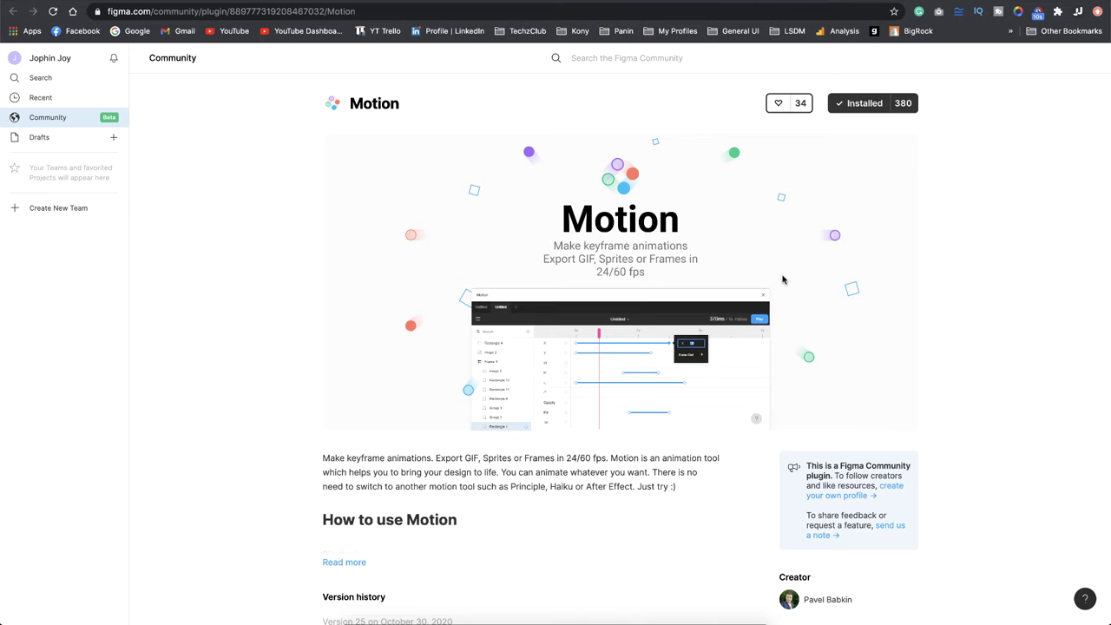
scroll(649, 311, down, 5)
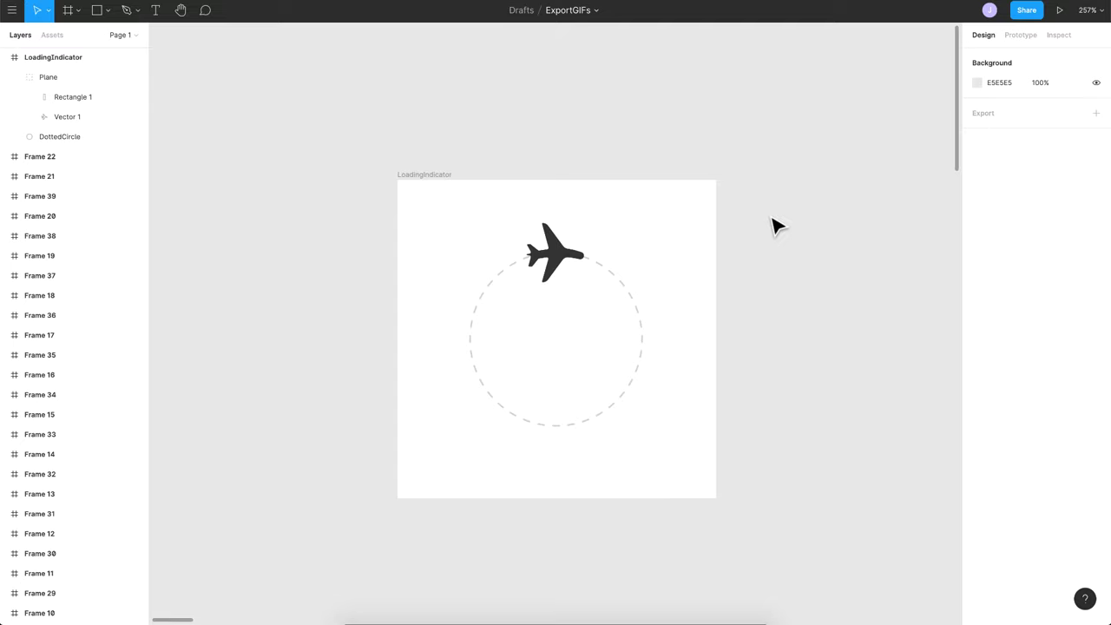
click(432, 176)
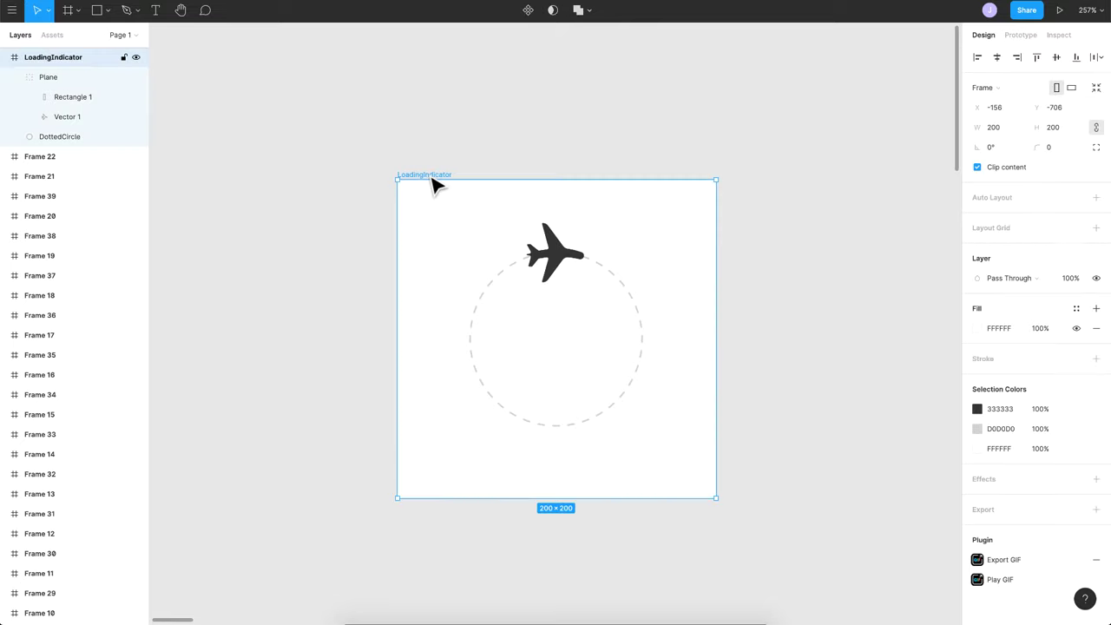
click(573, 259)
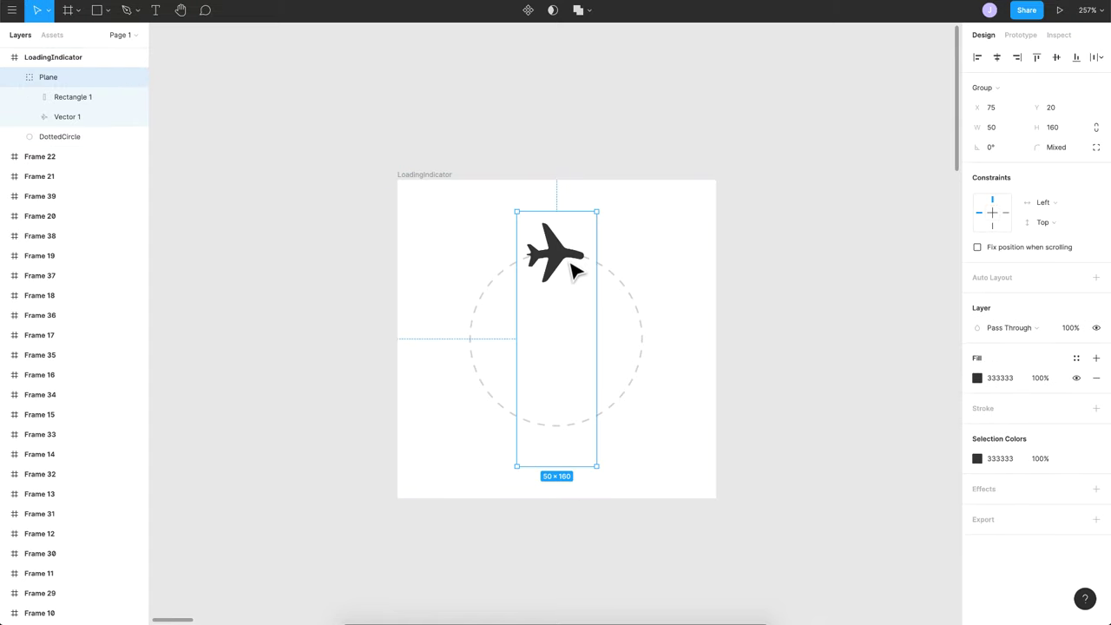
double_click(570, 272)
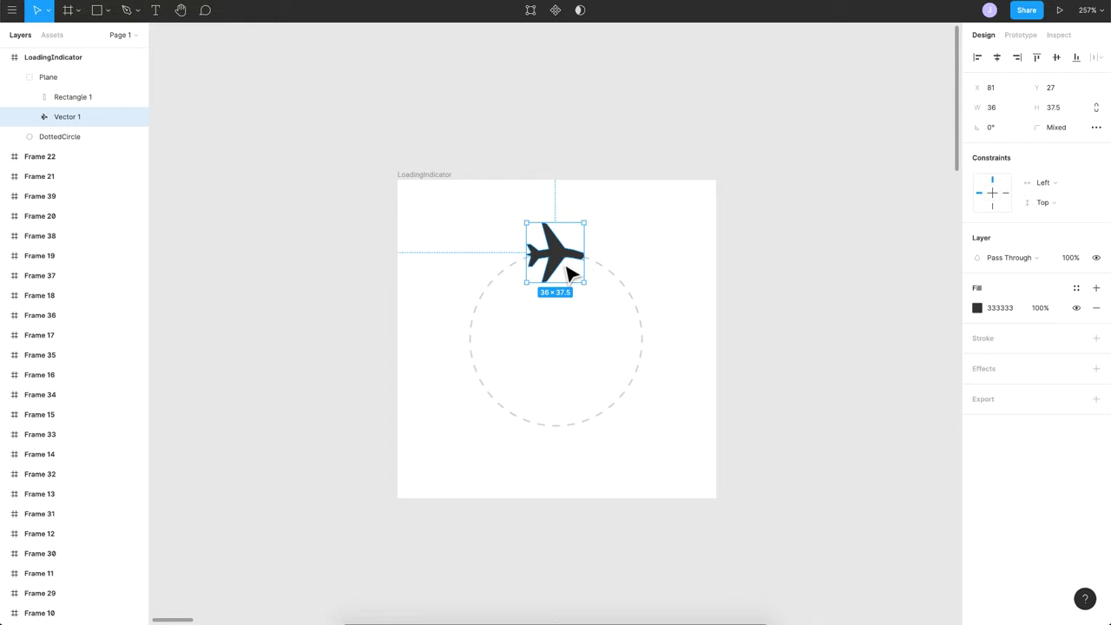
click(608, 276)
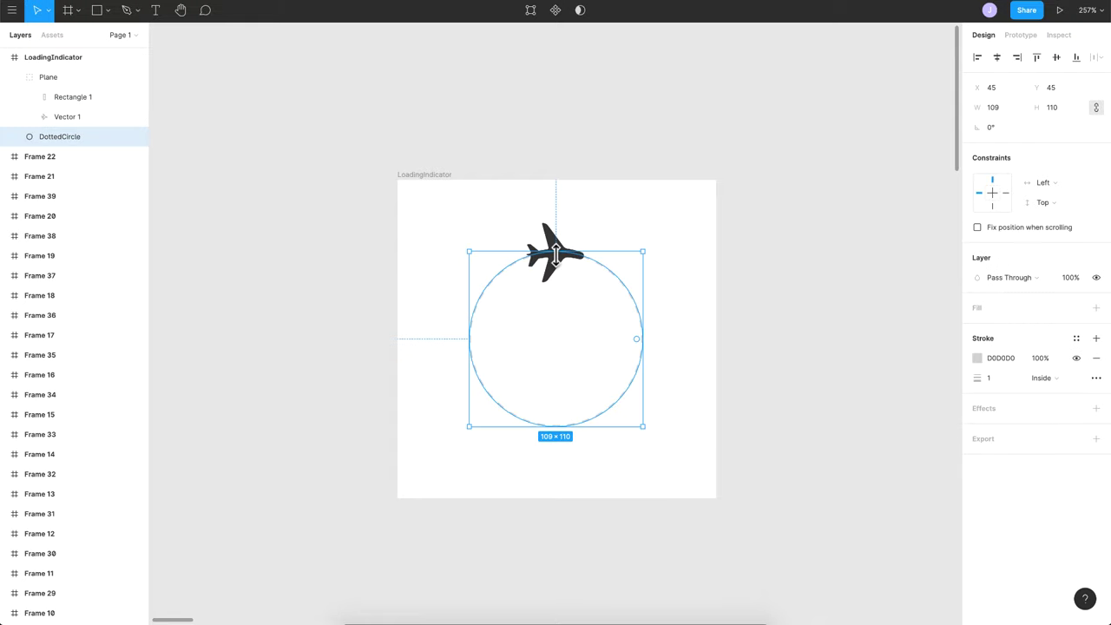
click(556, 253)
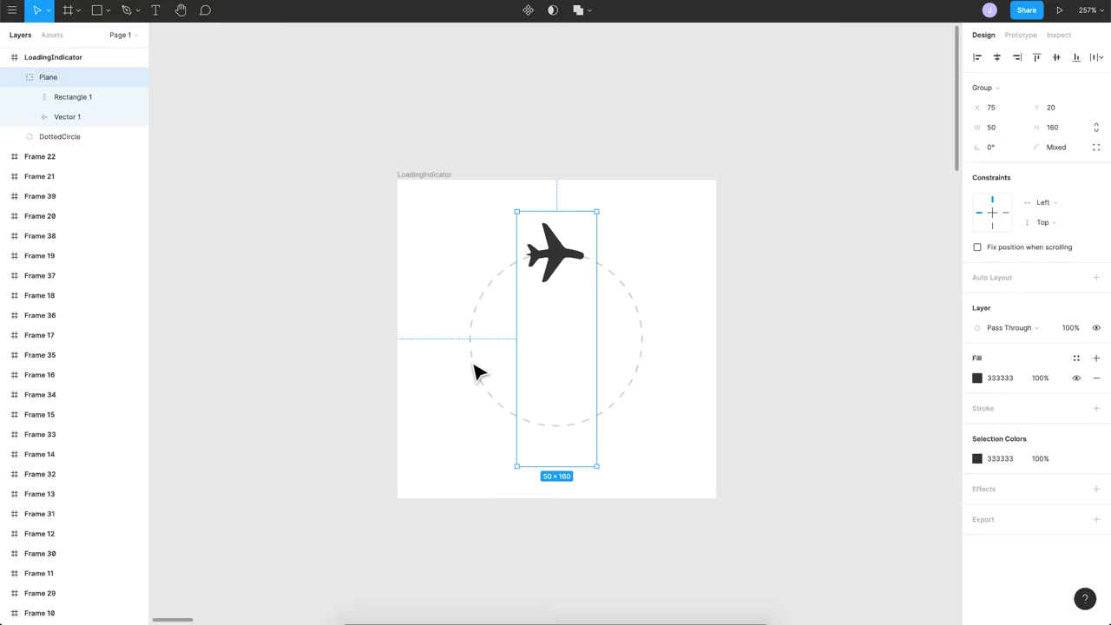
click(74, 97)
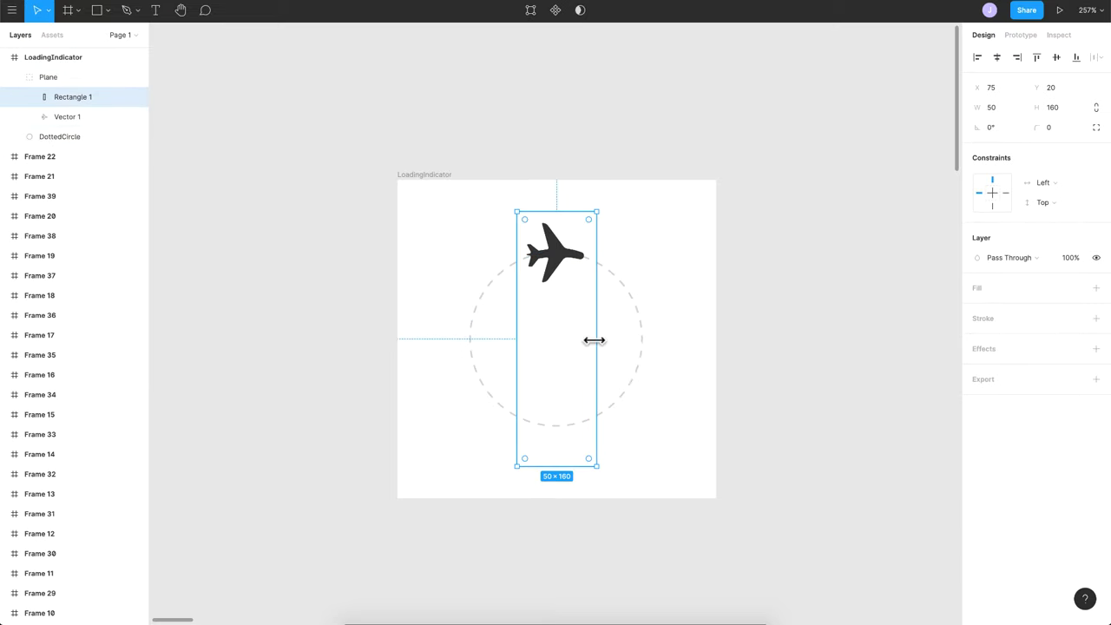
click(556, 269)
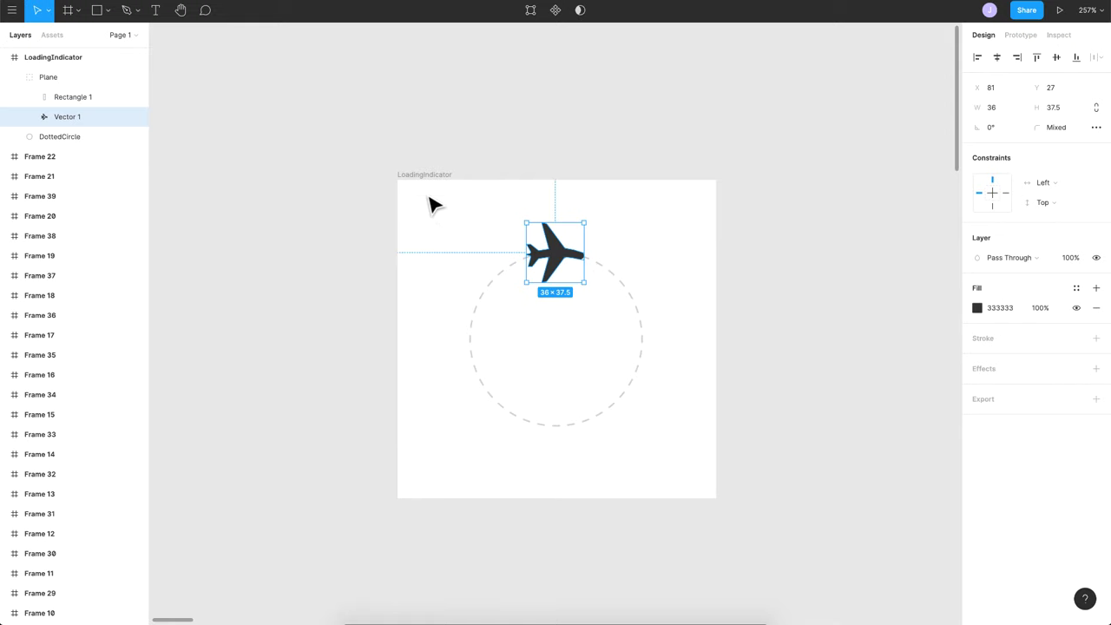
Step: Duplicate the LoadingIndicator frame and delete Rectangle 1 from the copy's Plane group
key(ctrl+d)
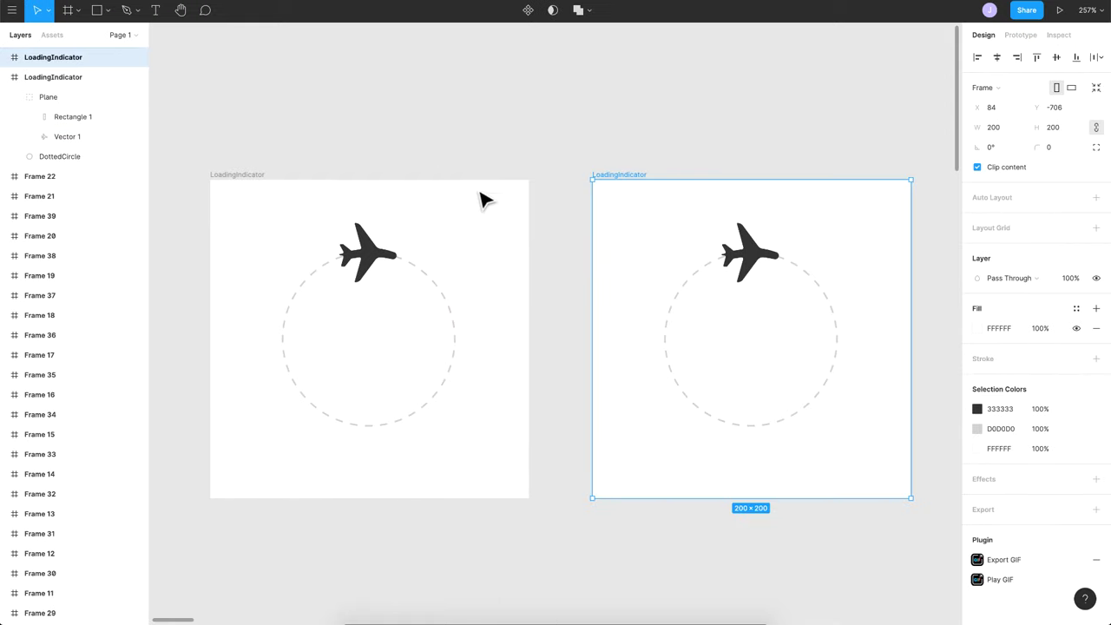
scroll(752, 347, right, 3)
double_click(645, 257)
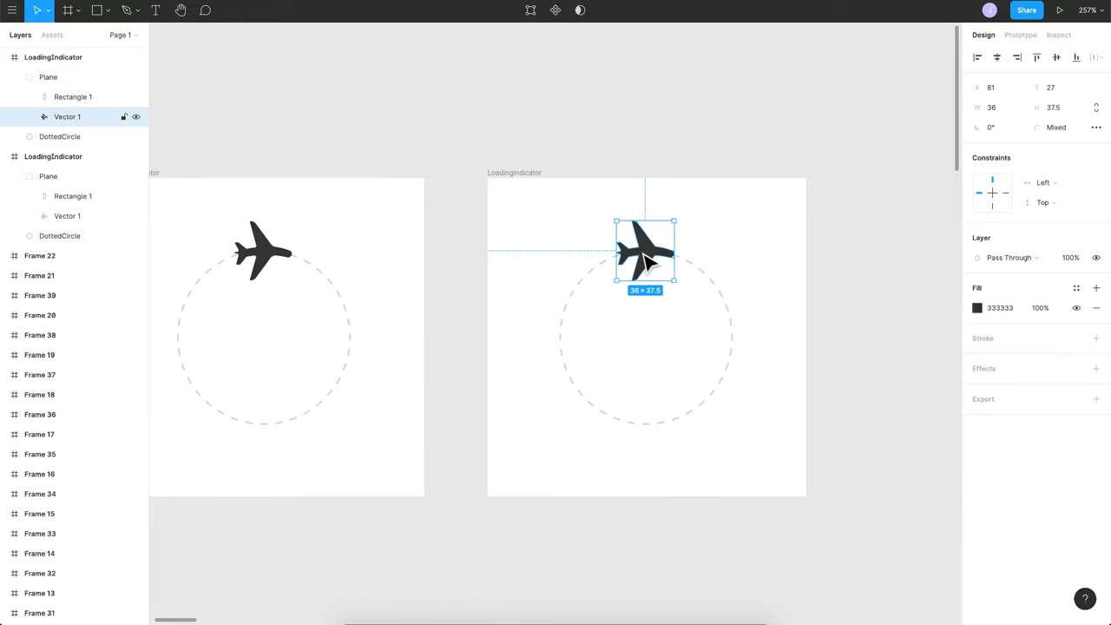
click(76, 102)
key(Delete)
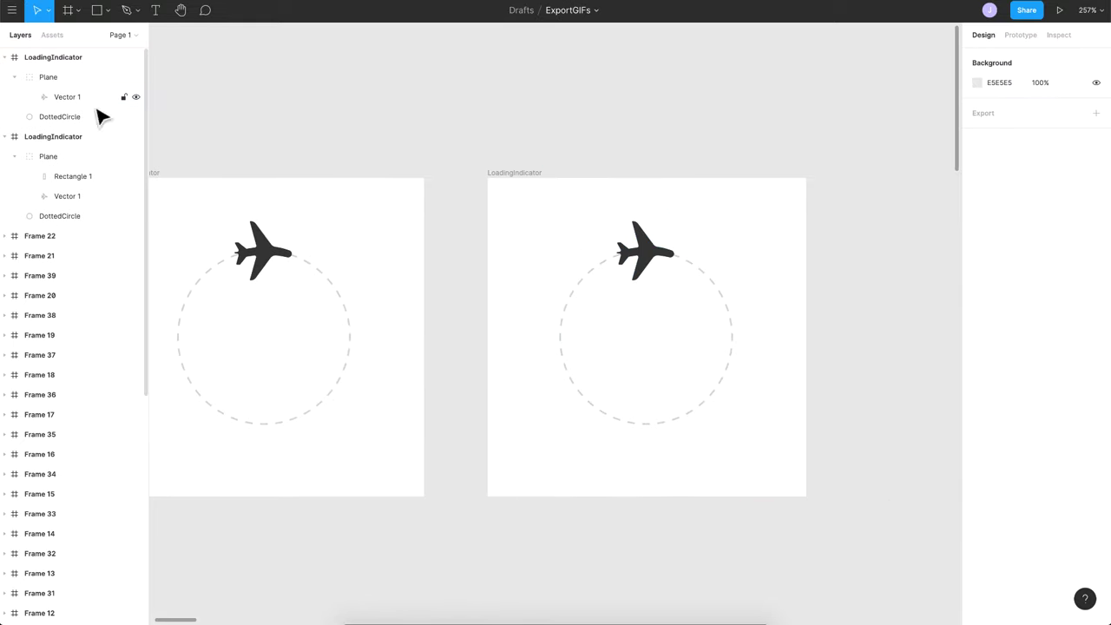
Step: Rotate the copy's Plane group to about -34° along the dotted circle
scroll(675, 310, right, 3)
click(488, 224)
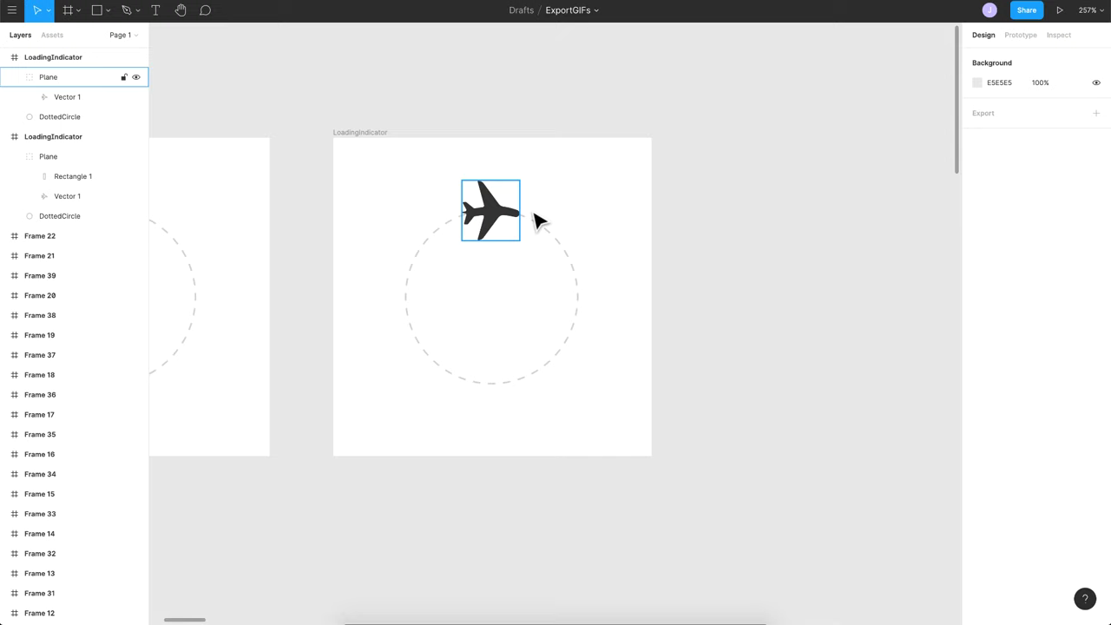
click(496, 226)
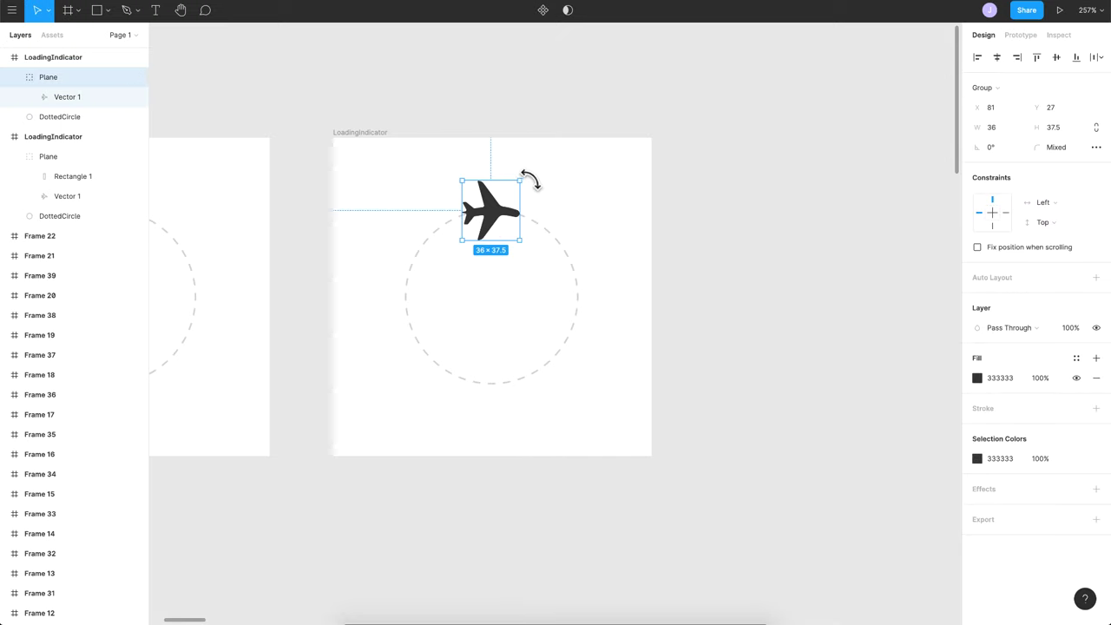
drag(527, 177, 565, 206)
mouse_move(500, 224)
mouse_down()
mouse_move(534, 231)
mouse_move(578, 298)
mouse_move(573, 338)
mouse_move(544, 382)
mouse_move(443, 372)
mouse_move(408, 306)
mouse_move(437, 250)
mouse_move(493, 210)
mouse_move(499, 217)
mouse_up()
Step: Undo the tilt and draw a 144 px tall rectangle centred across the dotted circle
key(ctrl+z)
key(ctrl+z)
key(r)
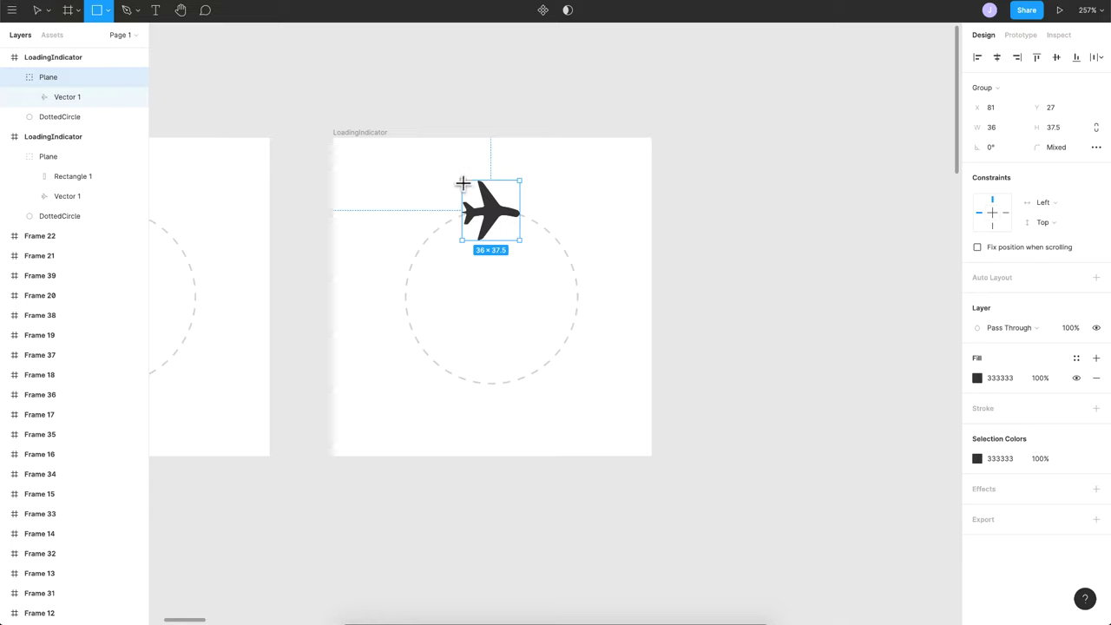
drag(461, 180, 522, 401)
key(alt)
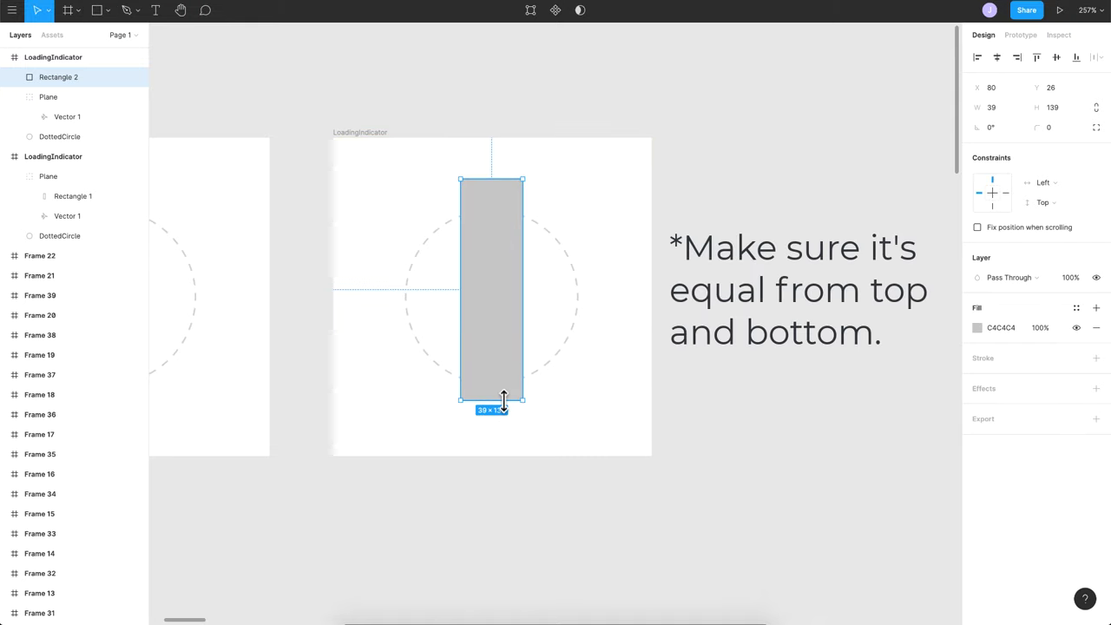
drag(504, 399, 503, 418)
key(alt)
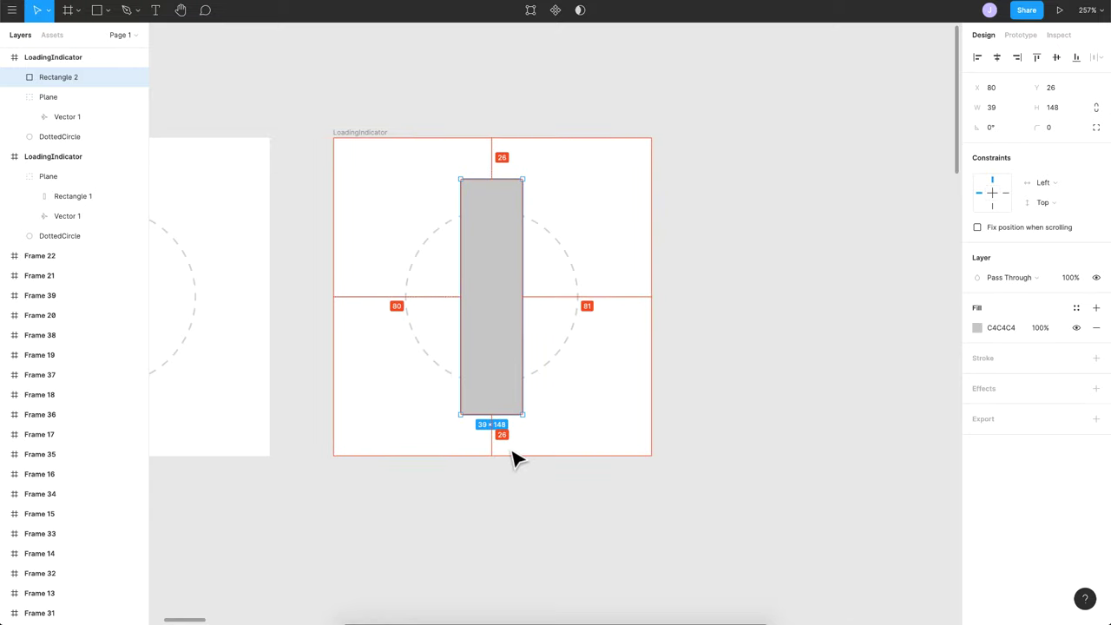
Step: Remove the rectangle's fill, group it with Plane, and rotate Group 2 around the circle
click(1095, 327)
shift+click(35, 96)
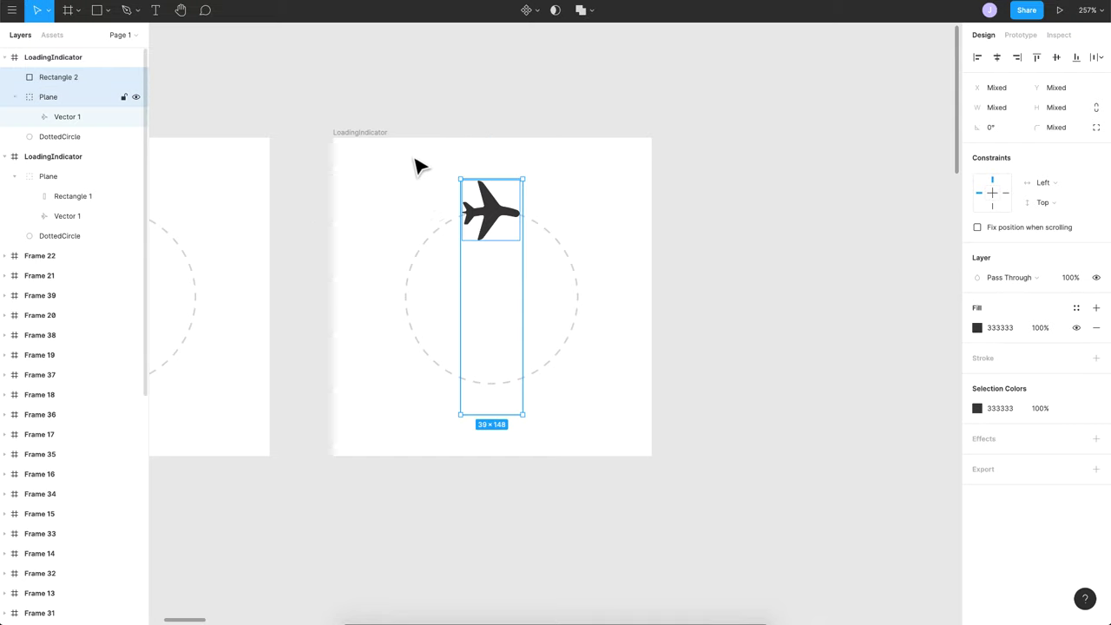
key(ctrl+g)
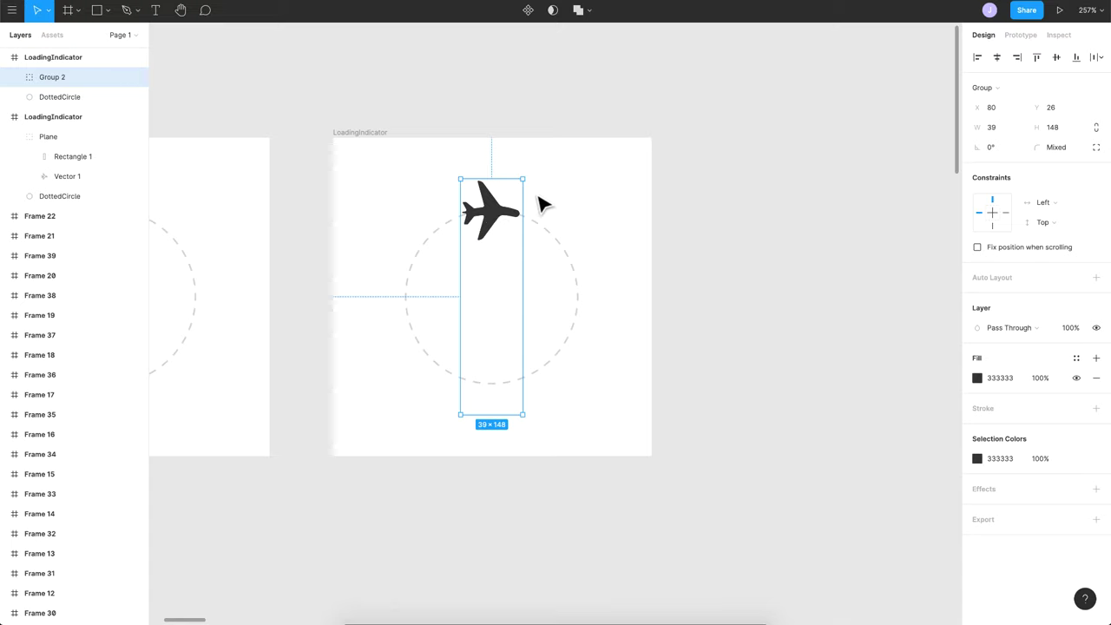
drag(527, 177, 509, 245)
Step: Delete the test LoadingIndicator copy frame
click(348, 136)
key(Delete)
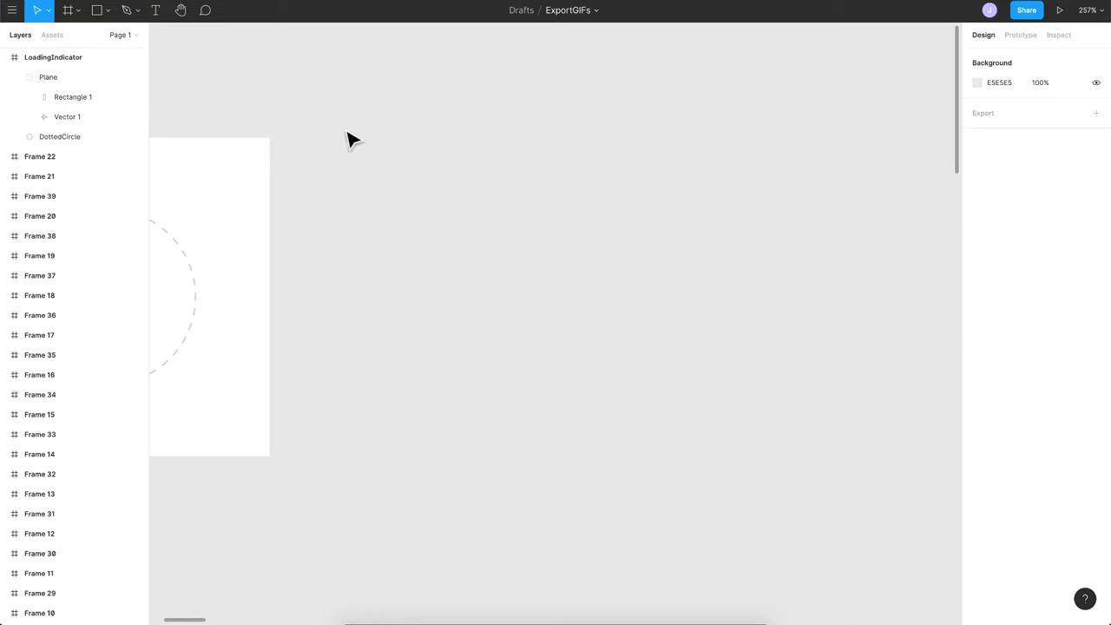
scroll(347, 139, left, 5)
scroll(423, 172, up, 5)
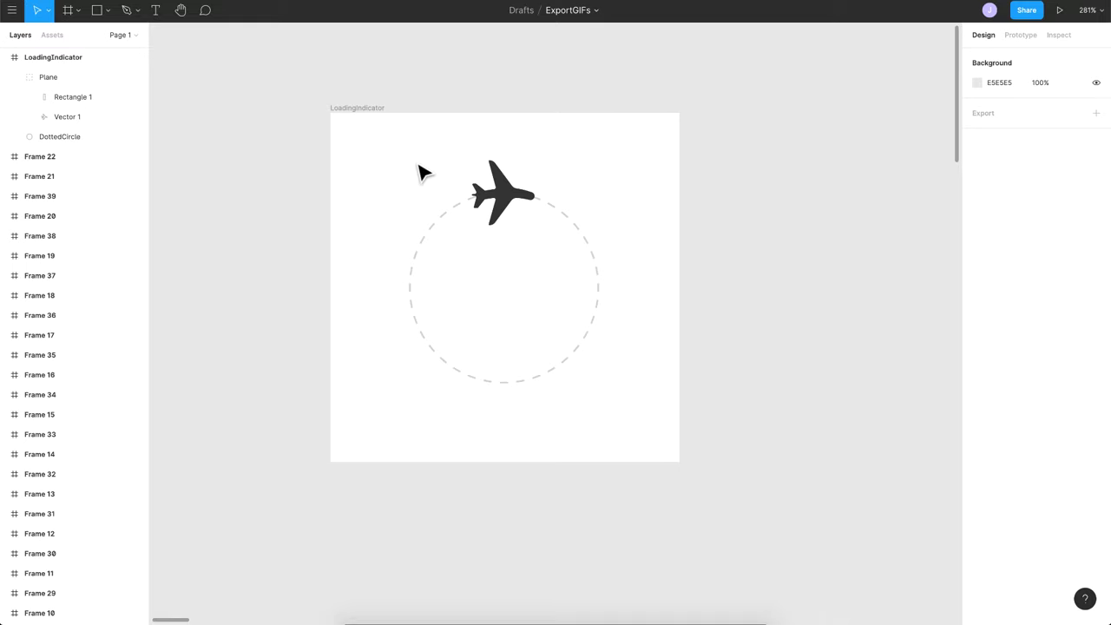
Step: Launch the Motion plugin with the original LoadingIndicator frame selected
click(339, 110)
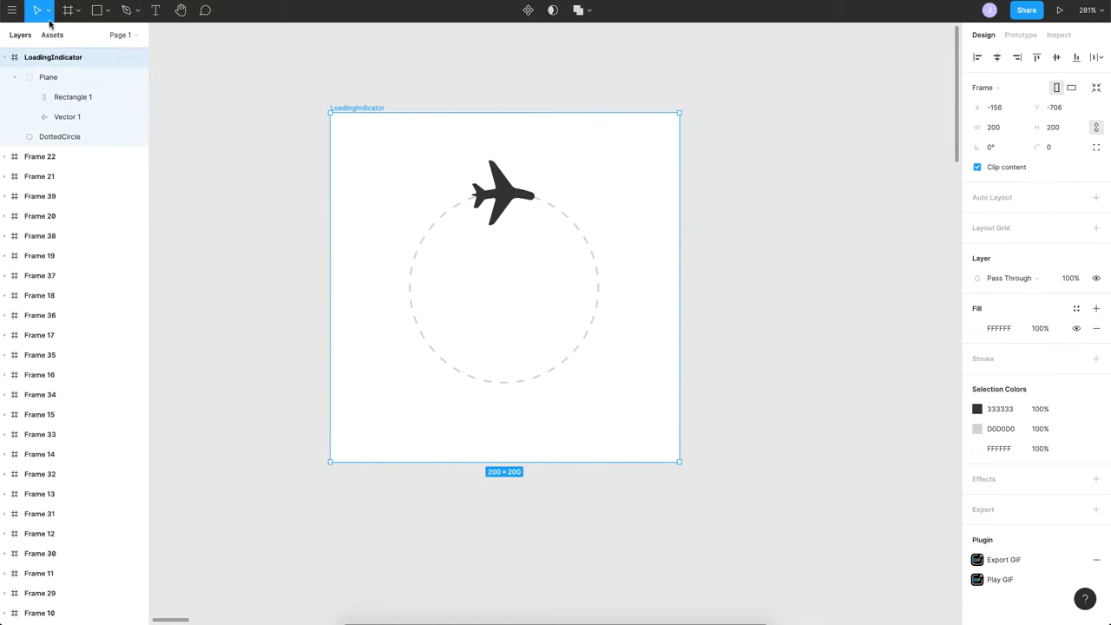
click(9, 12)
mouse_move(85, 178)
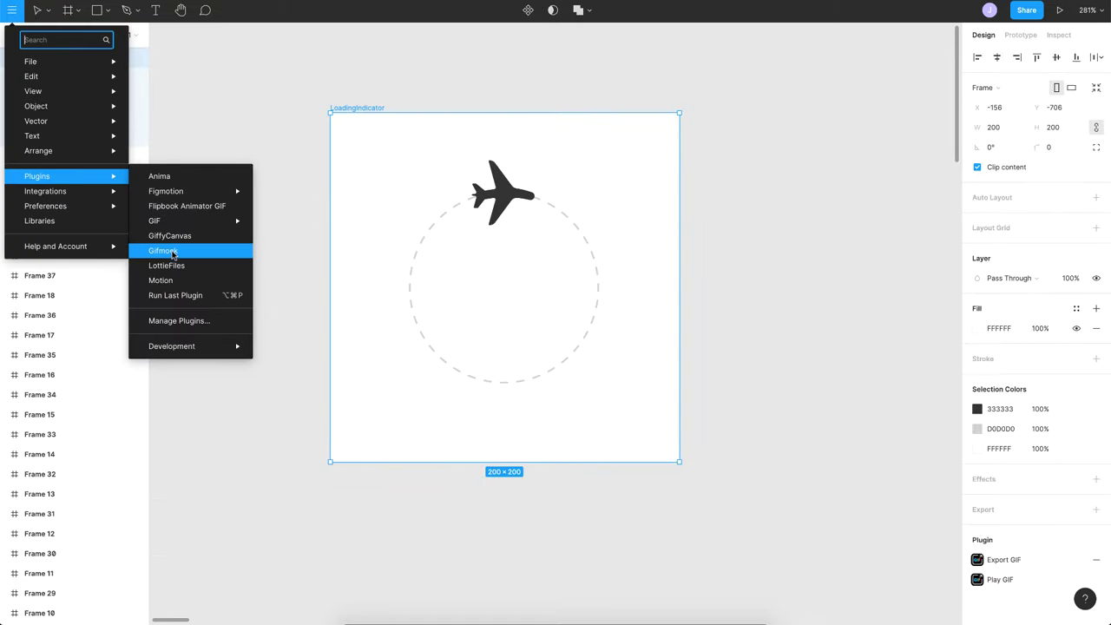
click(184, 284)
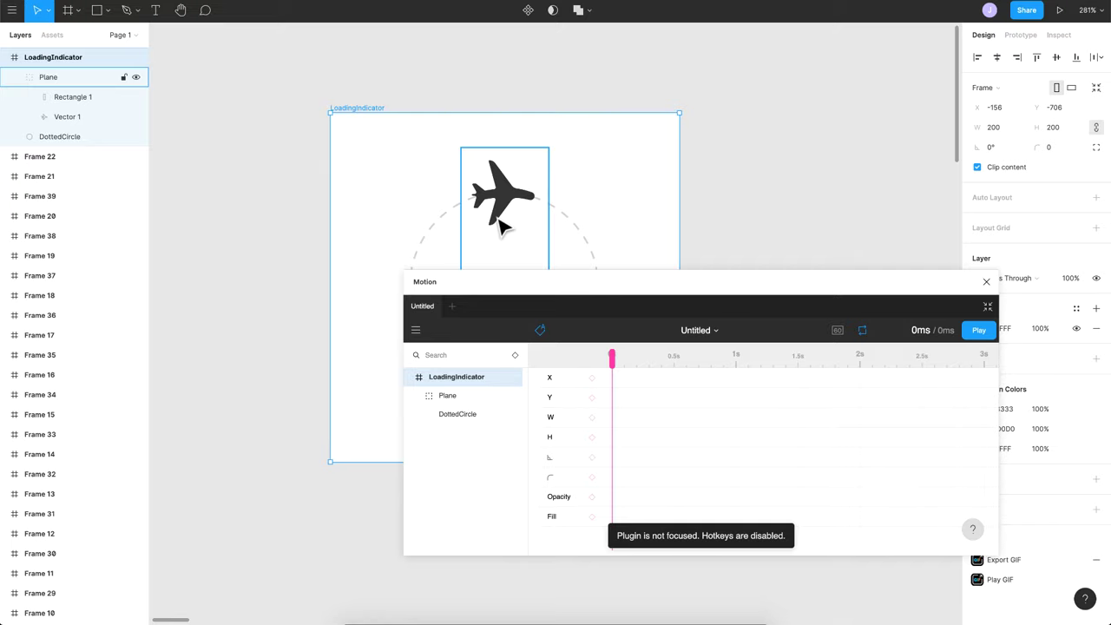
Step: Pick the Plane layer in Motion and add a rotation keyframe at 0s
scroll(503, 224, right, 5)
scroll(503, 224, down, 2)
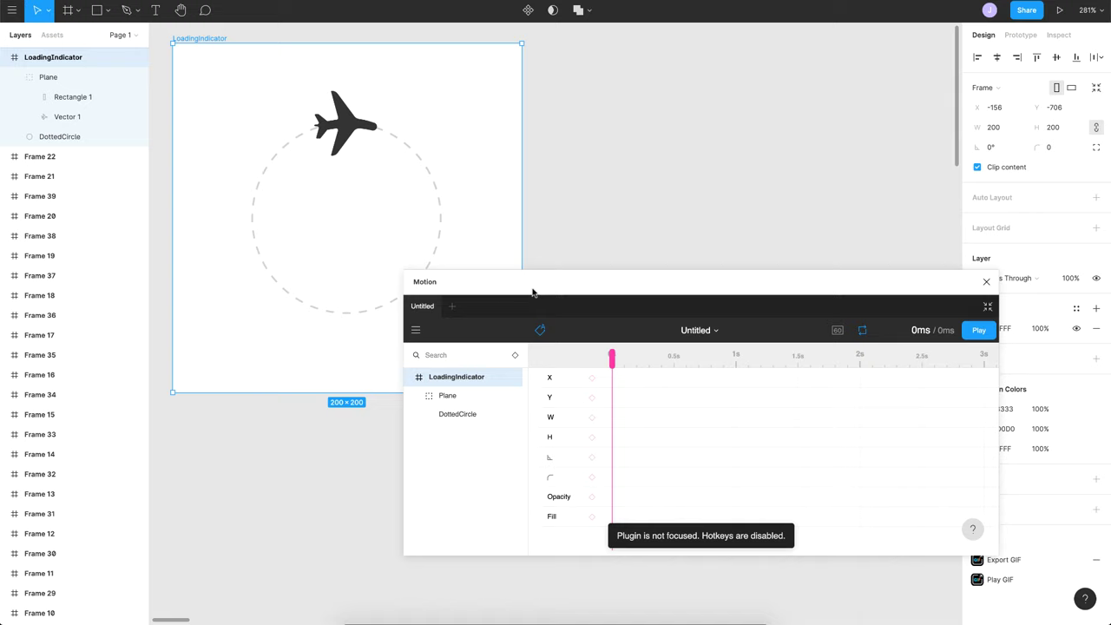
drag(537, 289, 632, 332)
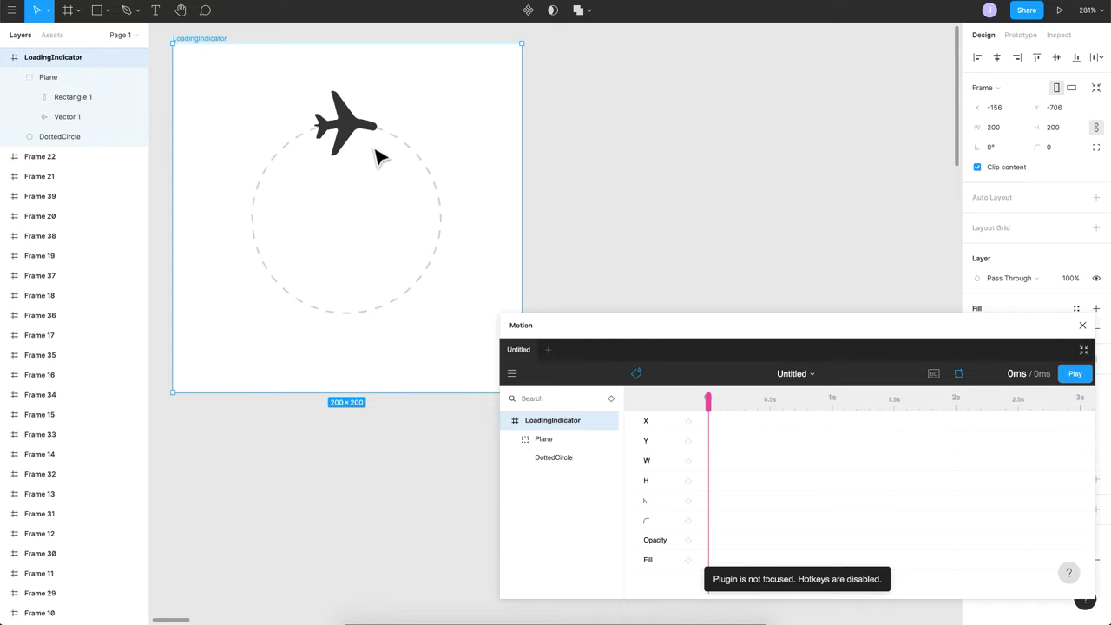
click(354, 130)
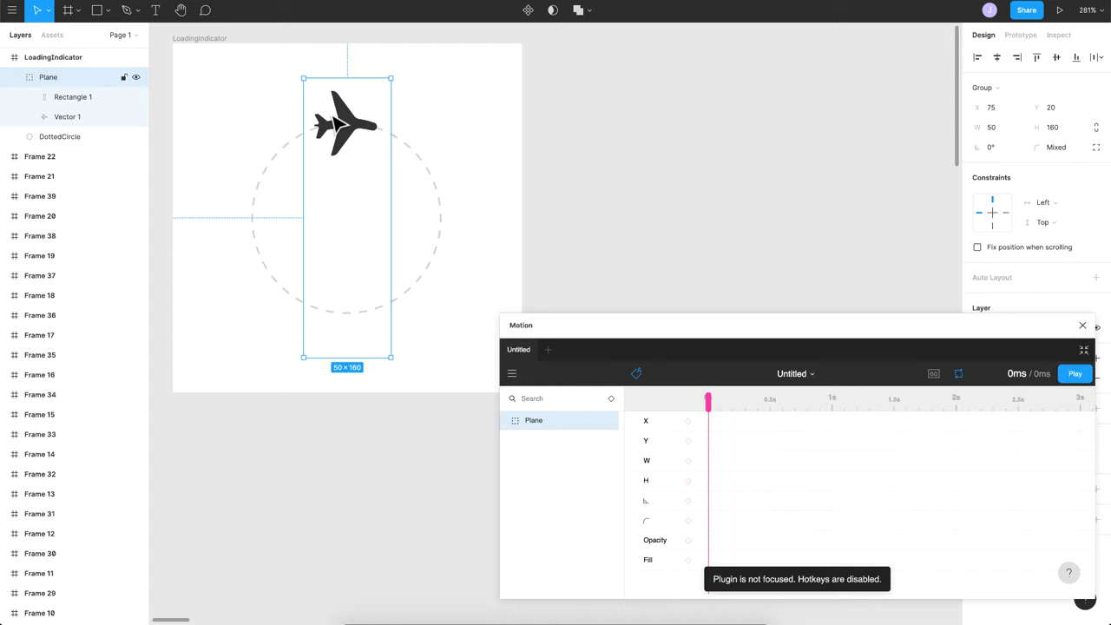
click(540, 238)
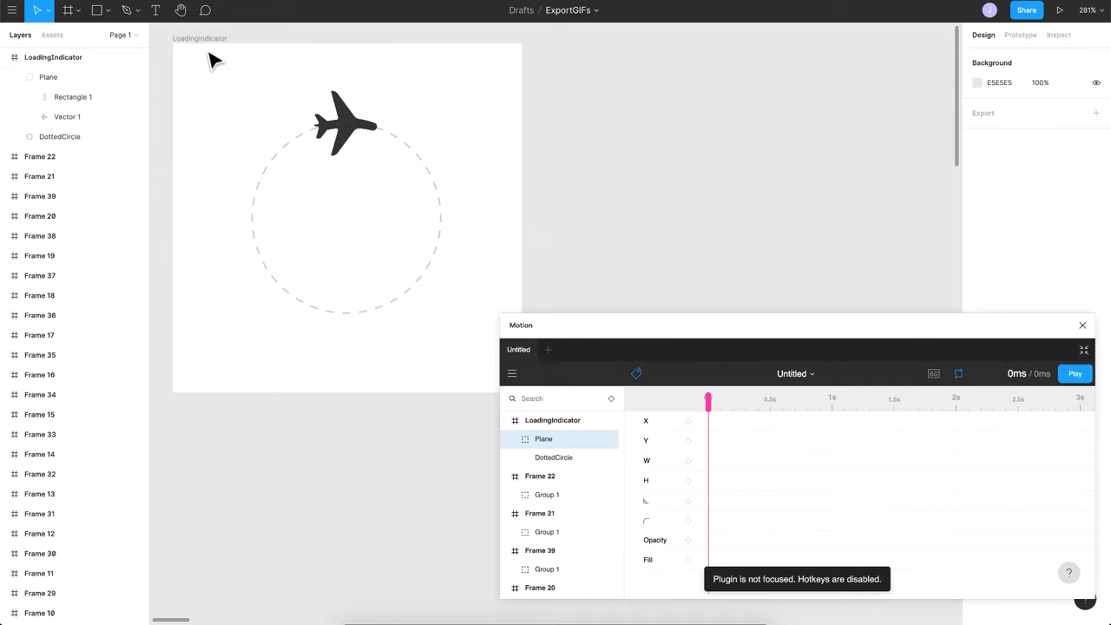
click(189, 40)
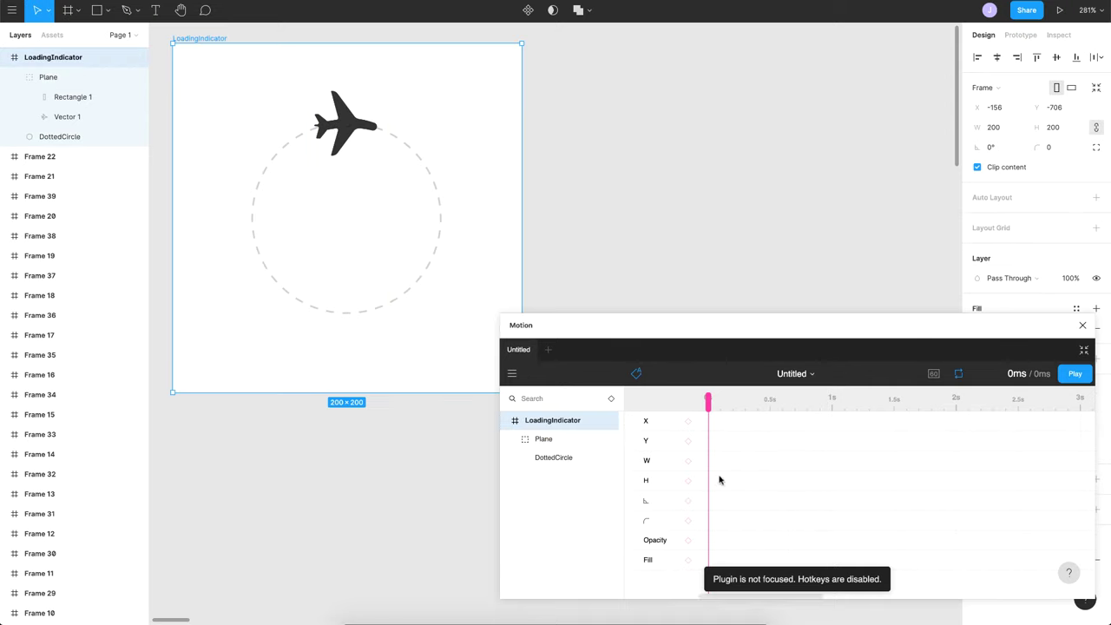
click(548, 439)
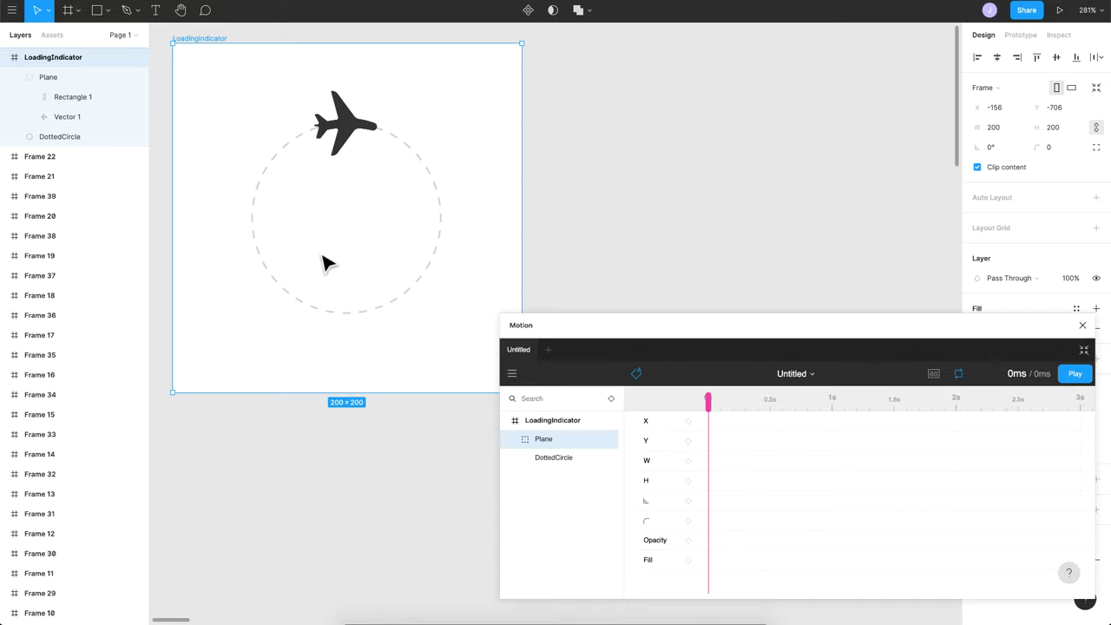
click(342, 149)
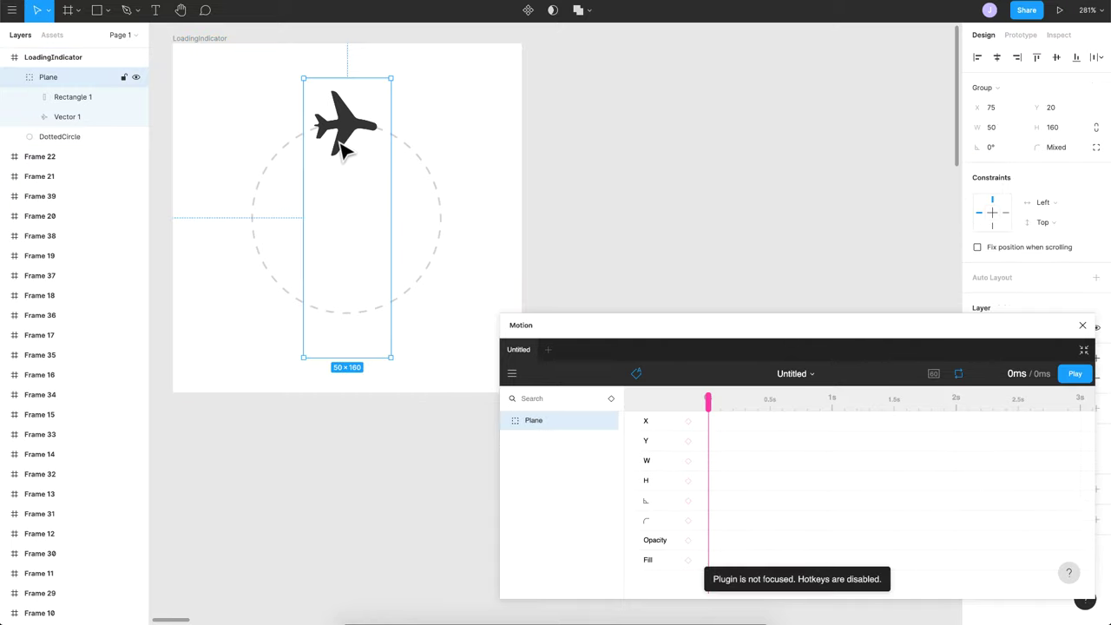
click(688, 503)
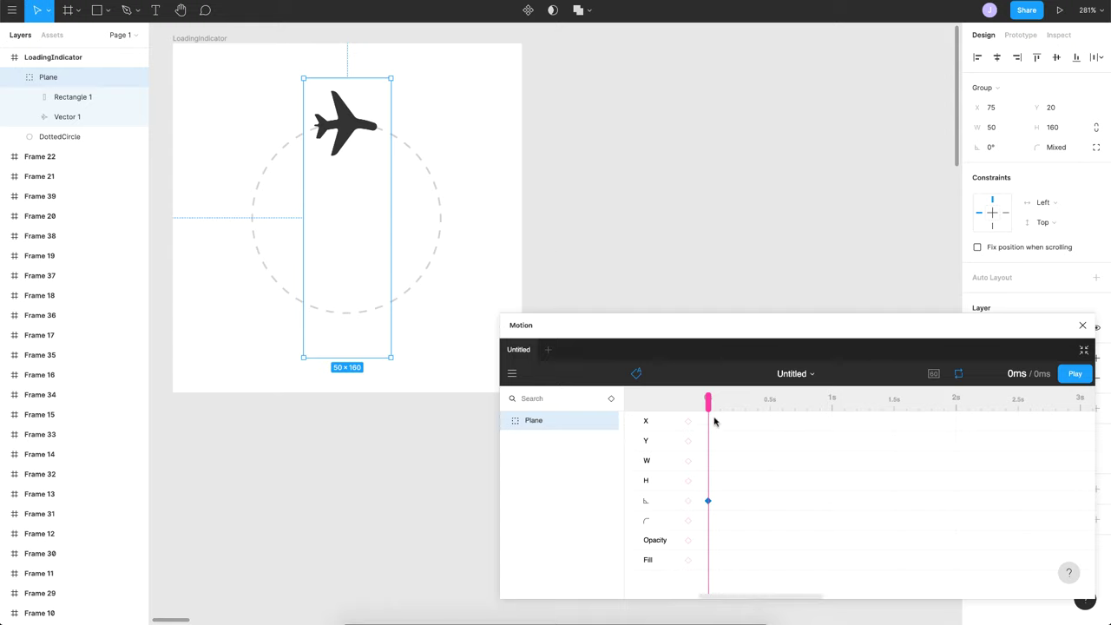
Step: Add a Plane rotation keyframe at 0.2s set to -90°
drag(708, 406, 731, 406)
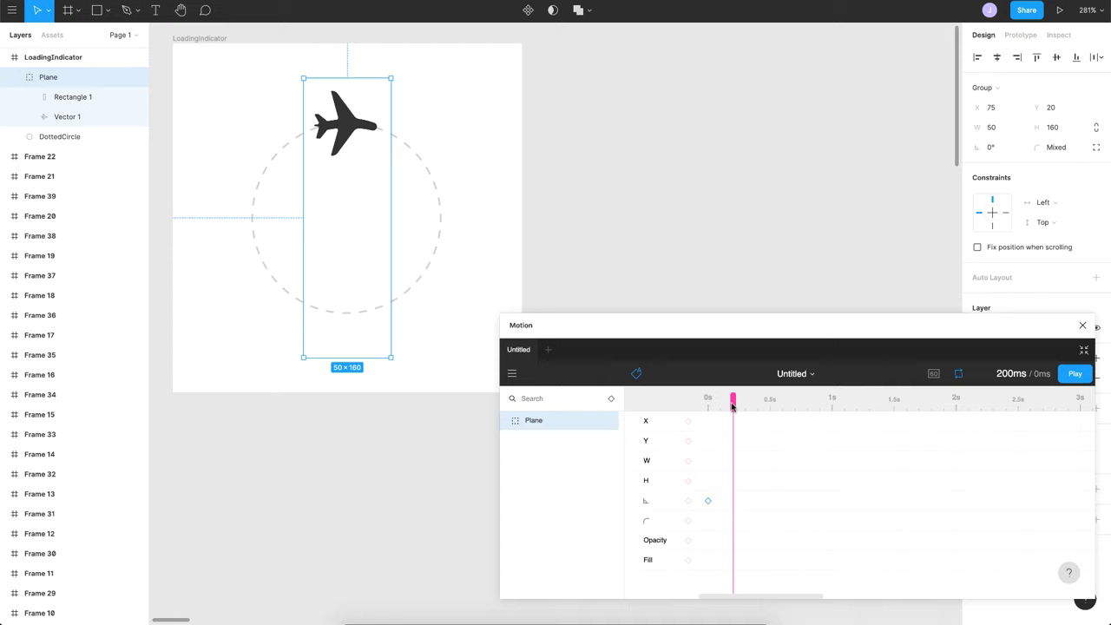
click(689, 502)
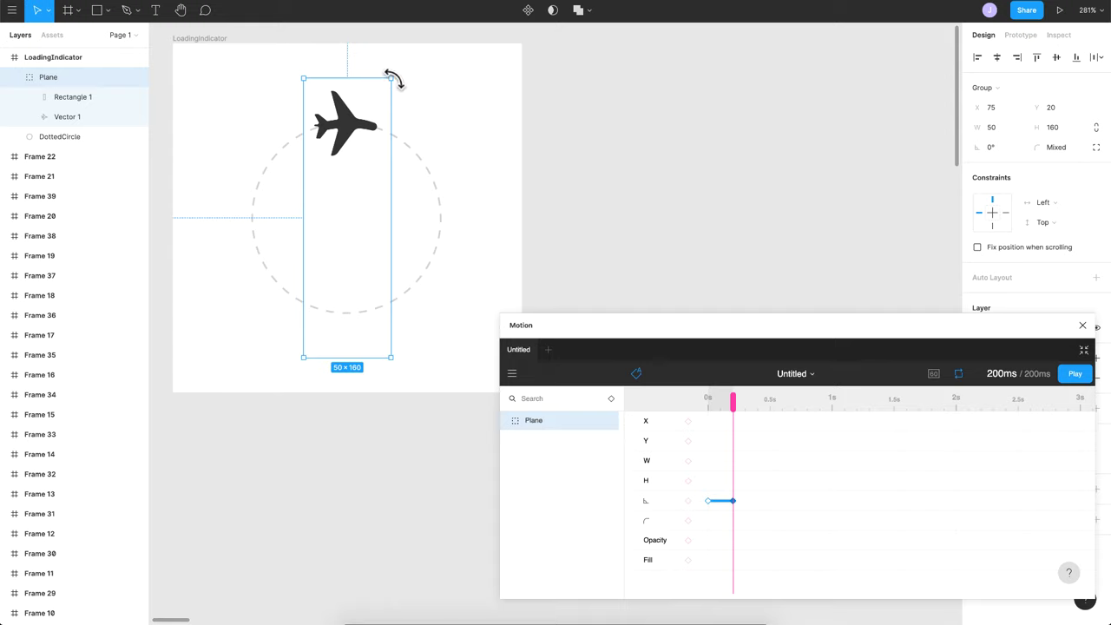
drag(392, 81, 491, 214)
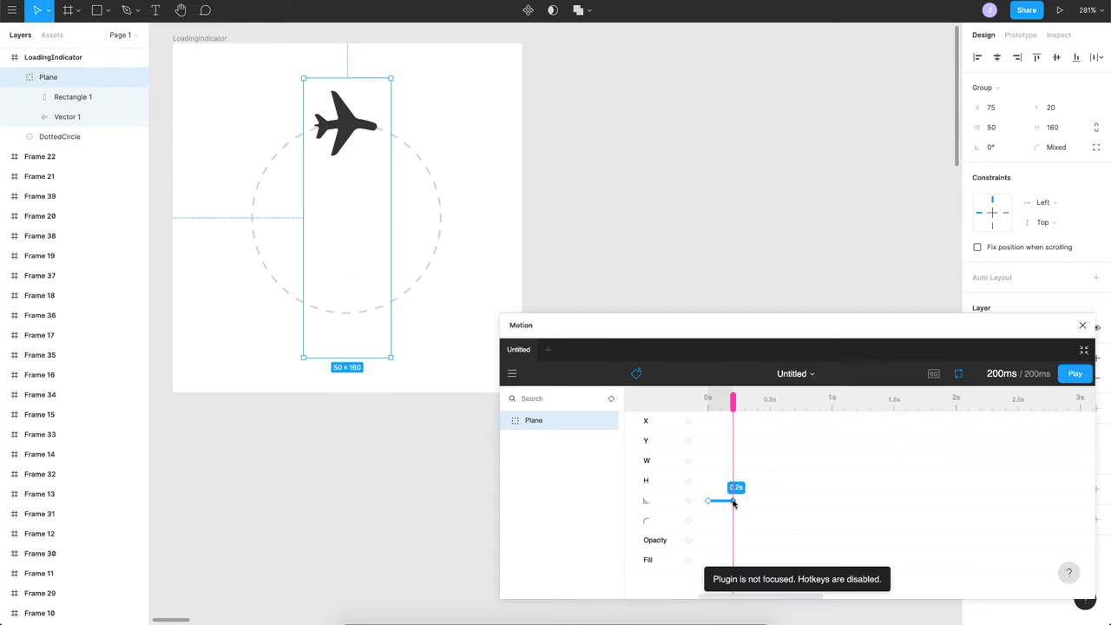
click(733, 501)
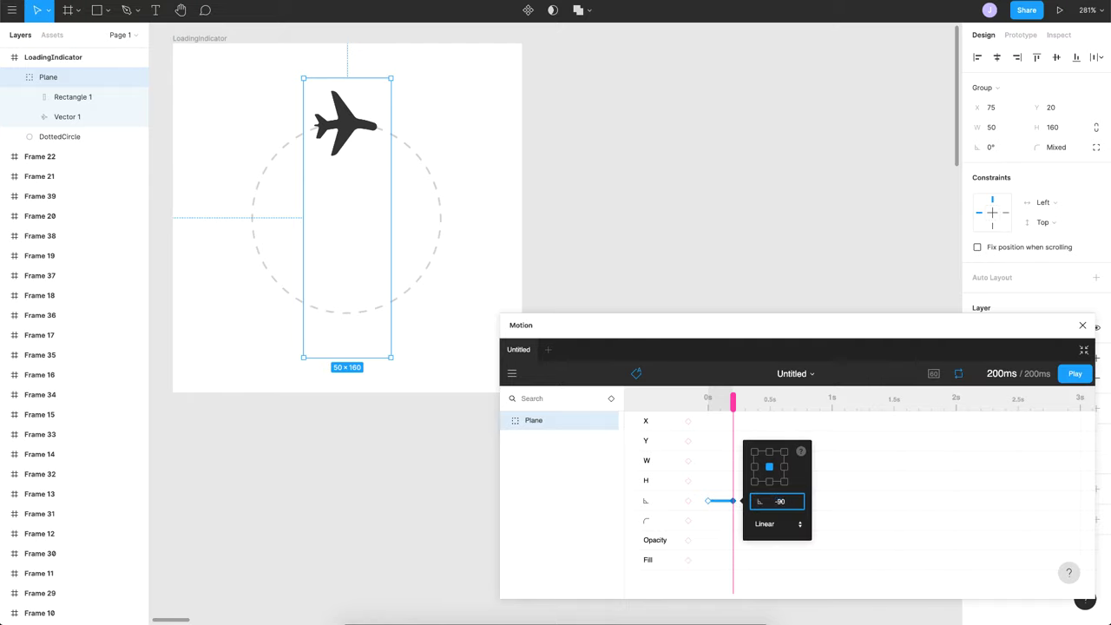
text(-90)
key(Return)
Step: Add a rotation keyframe at 0.4s set to -180° and review its Linear easing
drag(733, 417, 756, 407)
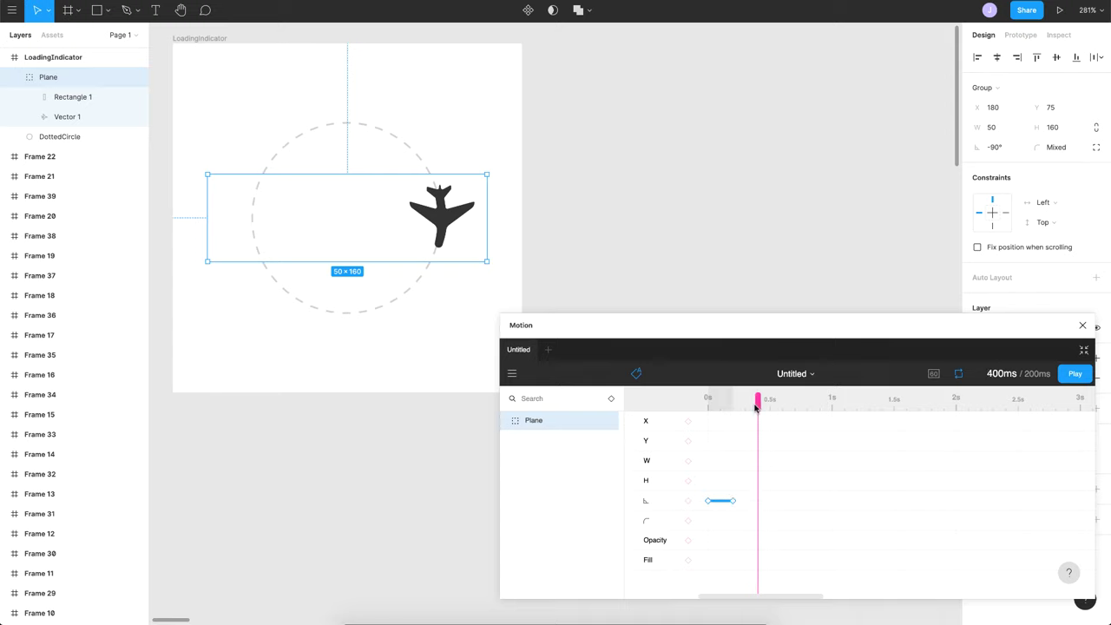
click(689, 501)
click(758, 502)
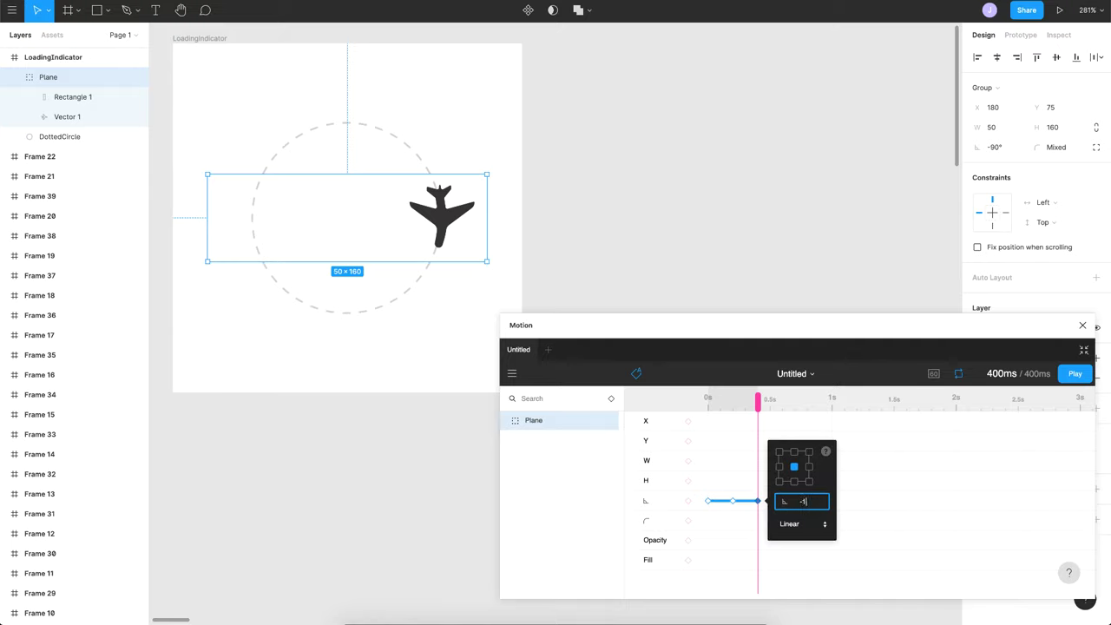
key(Return)
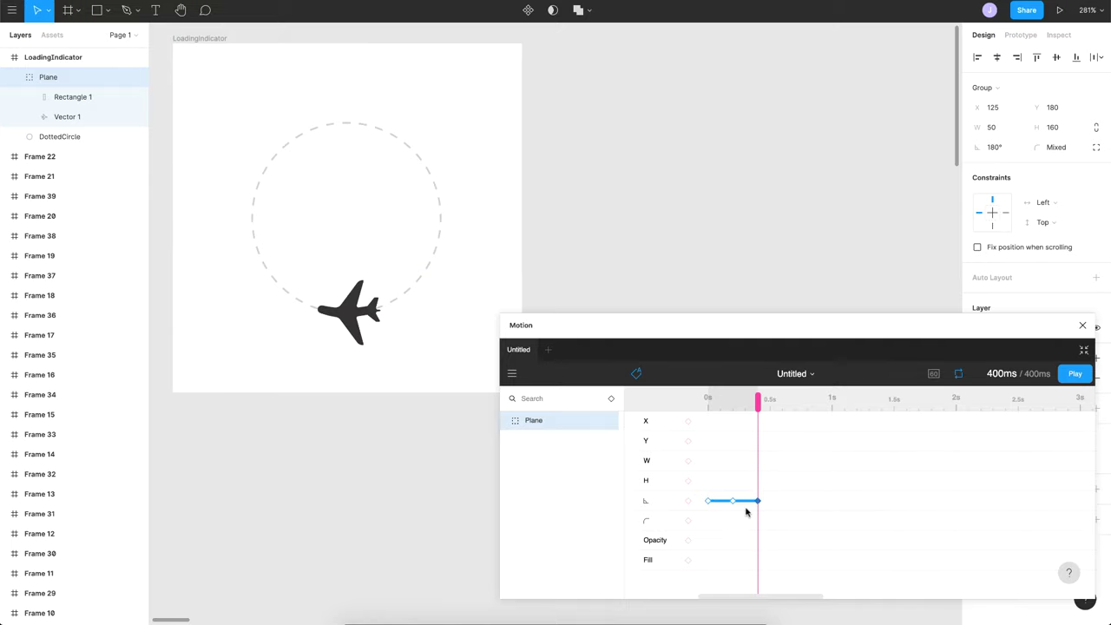
click(758, 501)
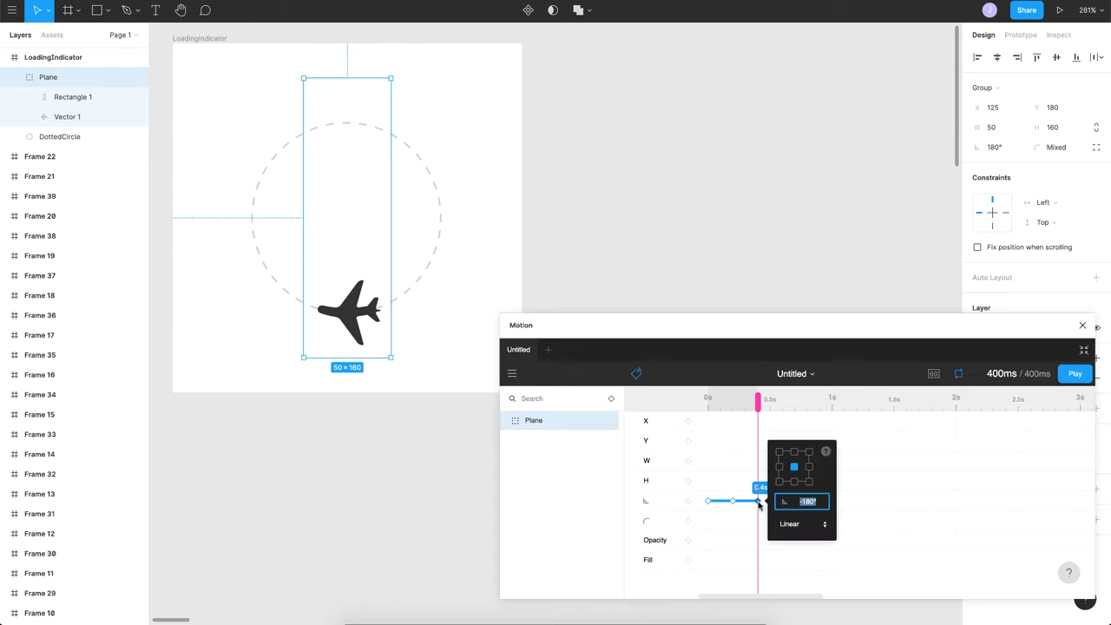
click(789, 523)
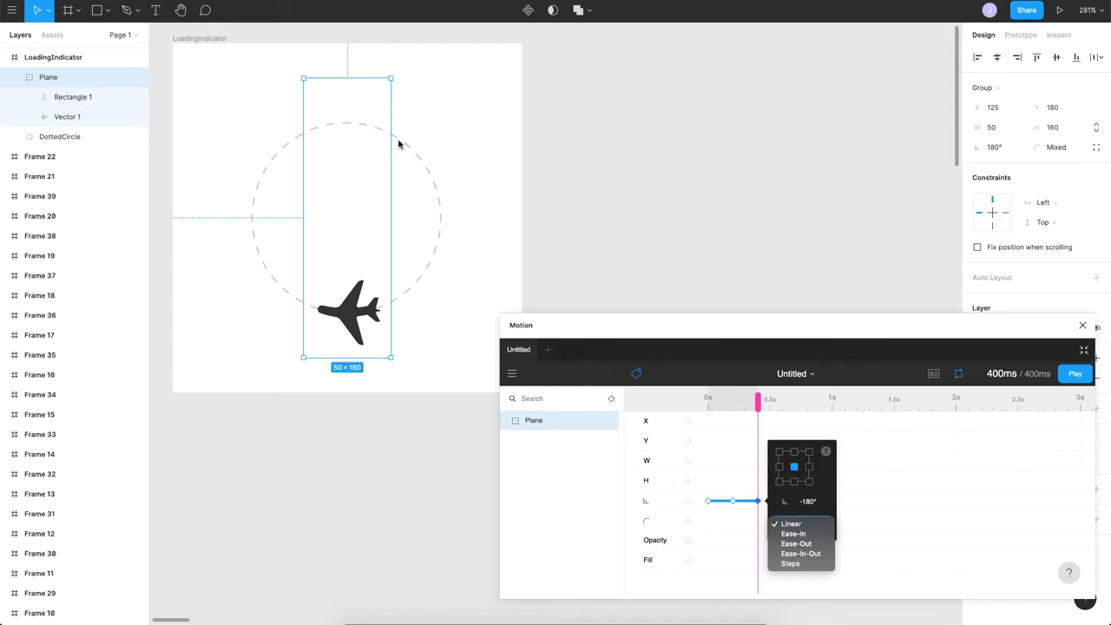
Step: Add a Plane rotation keyframe at 0.6s set to -270°
key(Escape)
click(755, 408)
drag(759, 406, 784, 408)
click(688, 500)
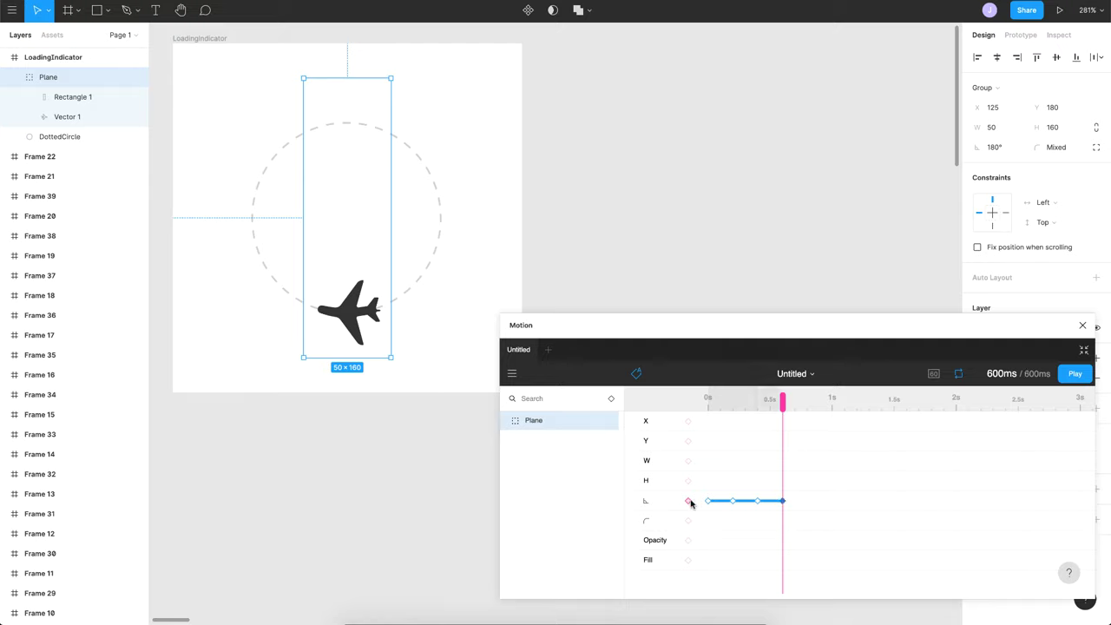
click(782, 501)
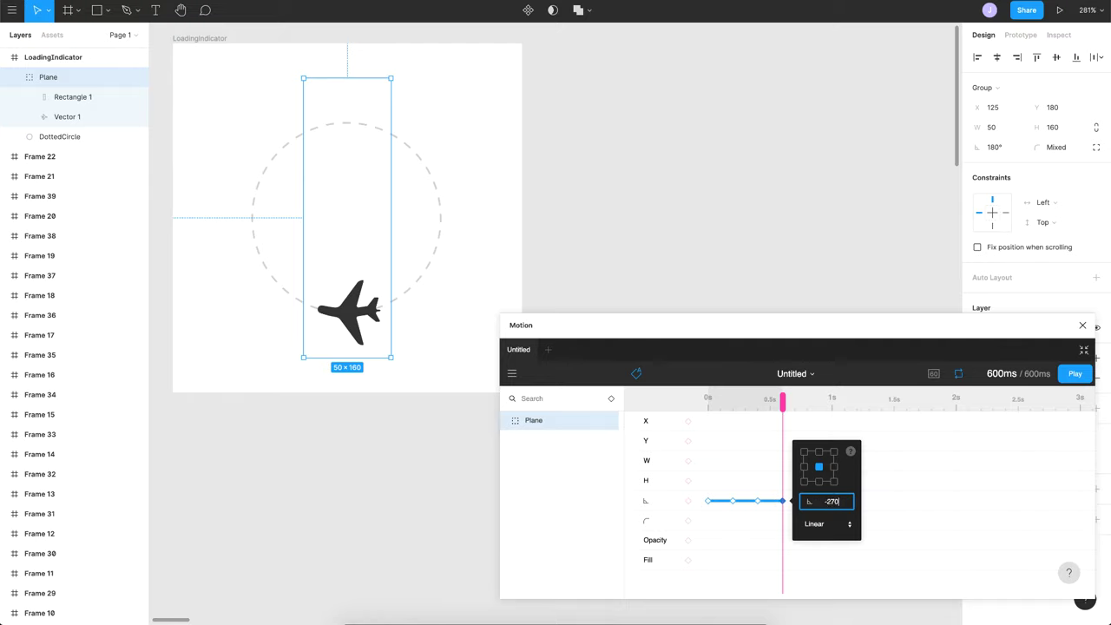
text(-270)
key(Return)
Step: Add a -360° rotation keyframe at 0.8s, then scrub and play the preview
drag(784, 403, 812, 402)
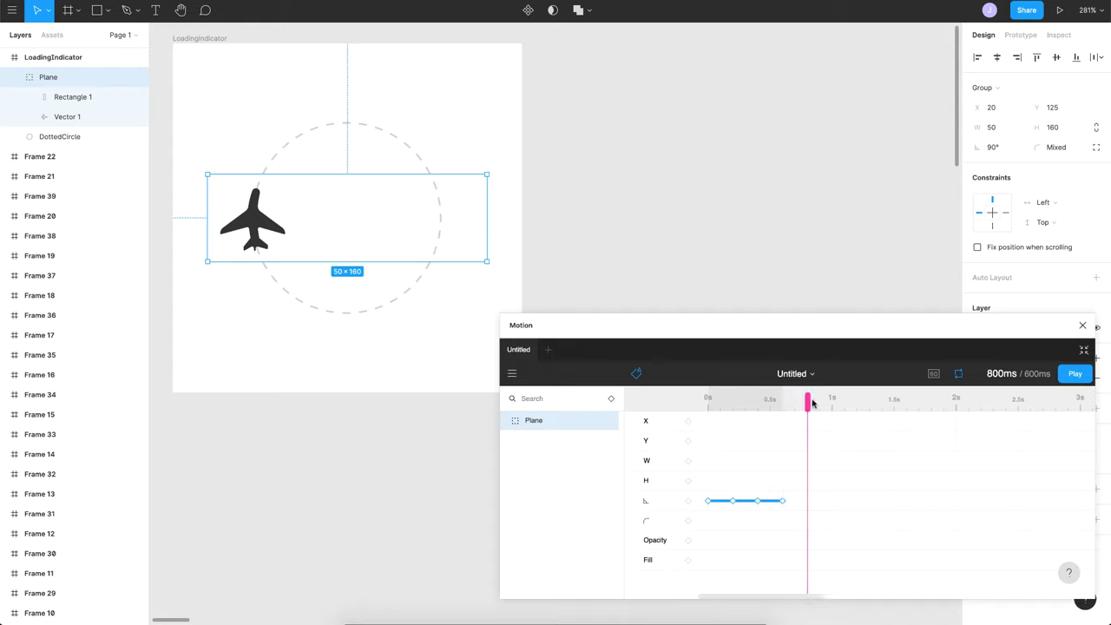
click(687, 502)
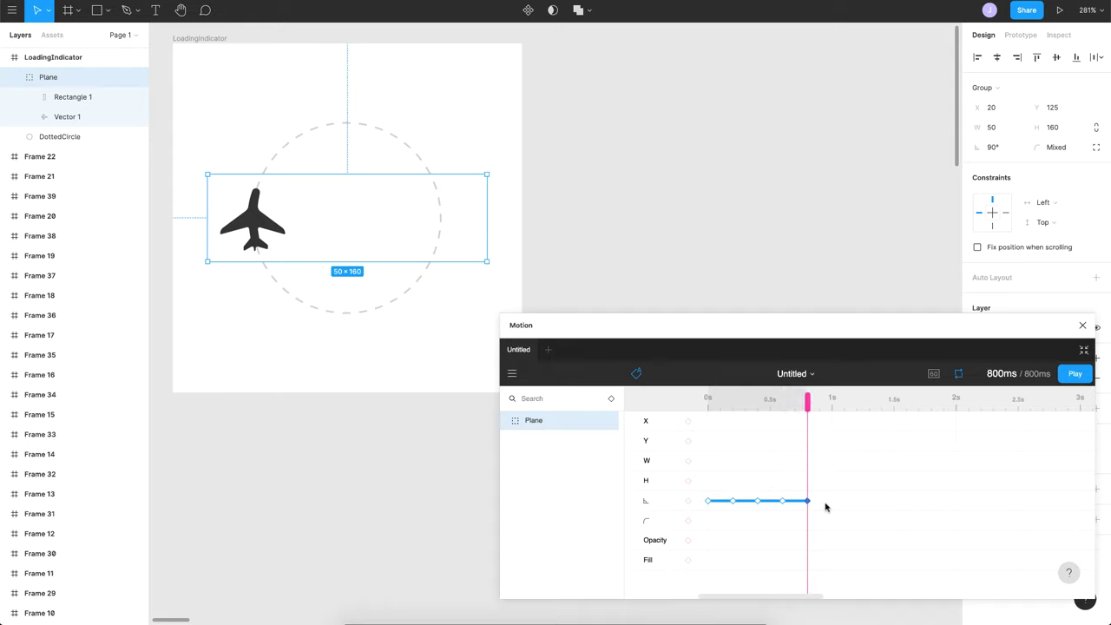
click(807, 501)
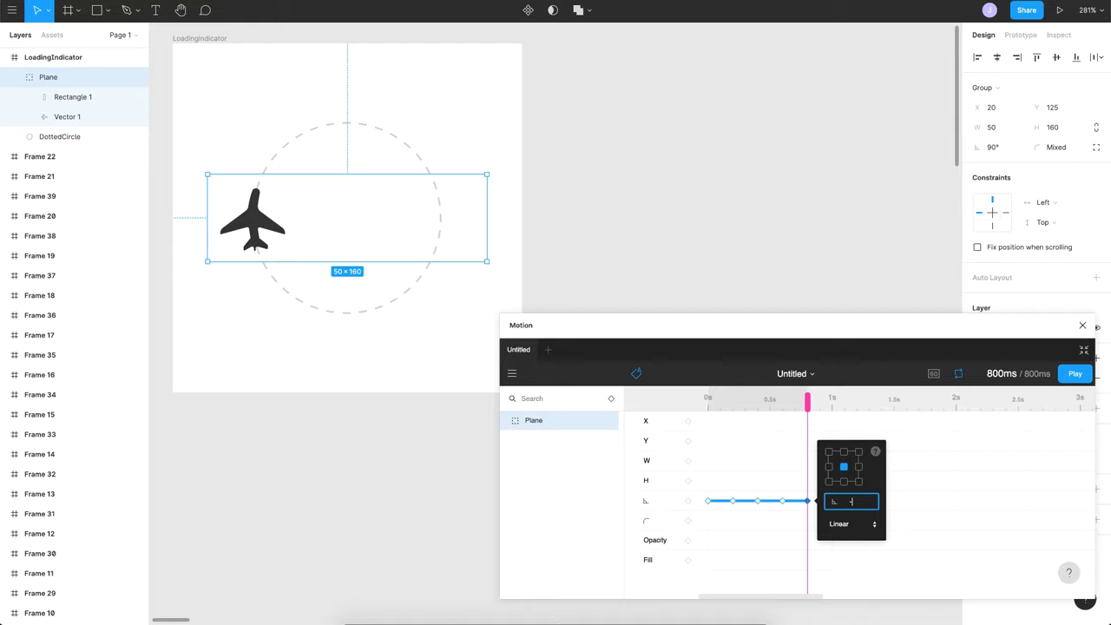
text(-360)
key(Return)
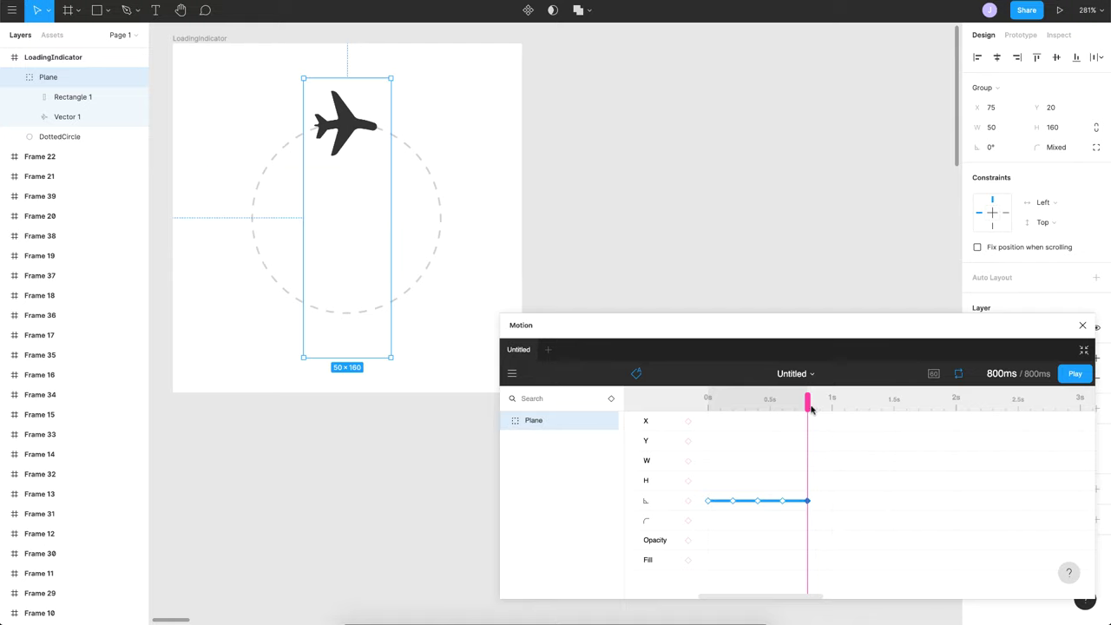
drag(807, 408, 700, 414)
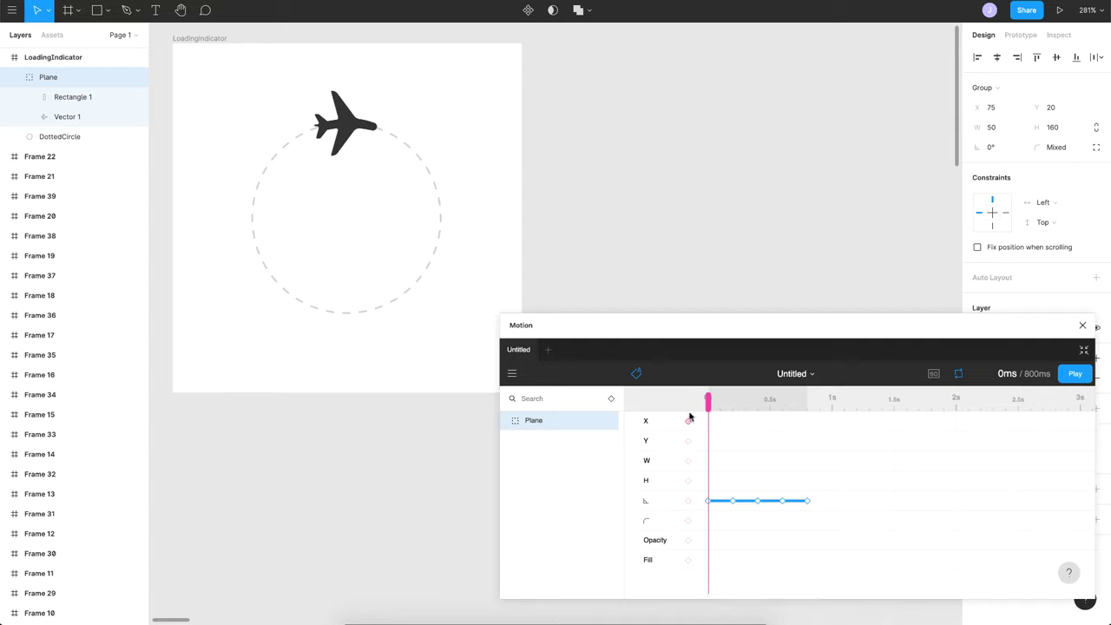
click(1069, 374)
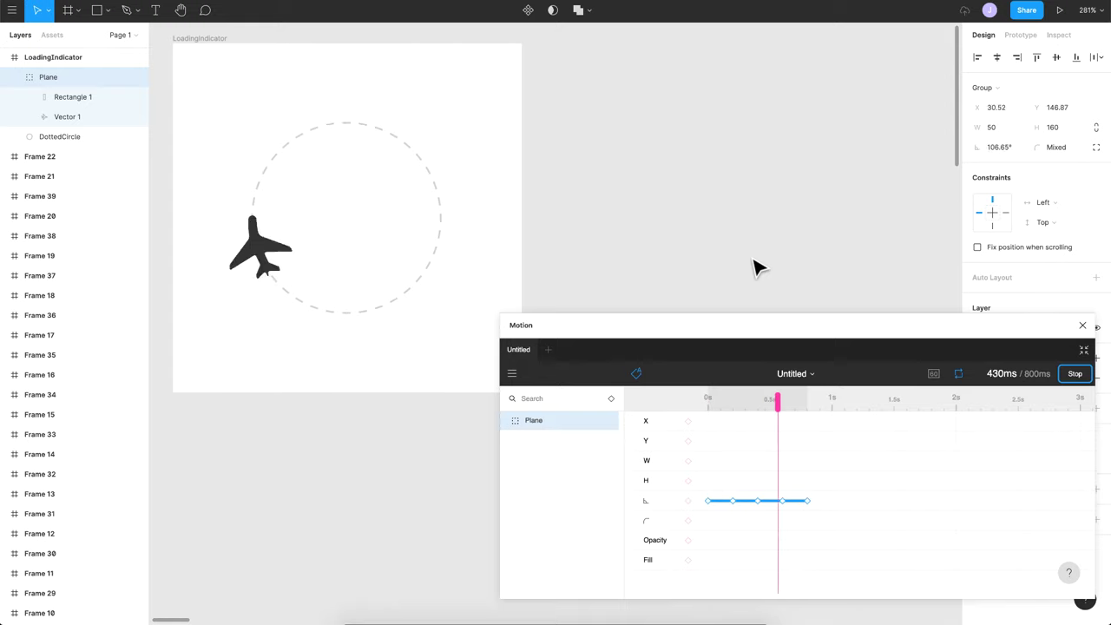
Step: Stop the preview, move the final rotation keyframe out to 1.2s, and replay the animation
click(1075, 374)
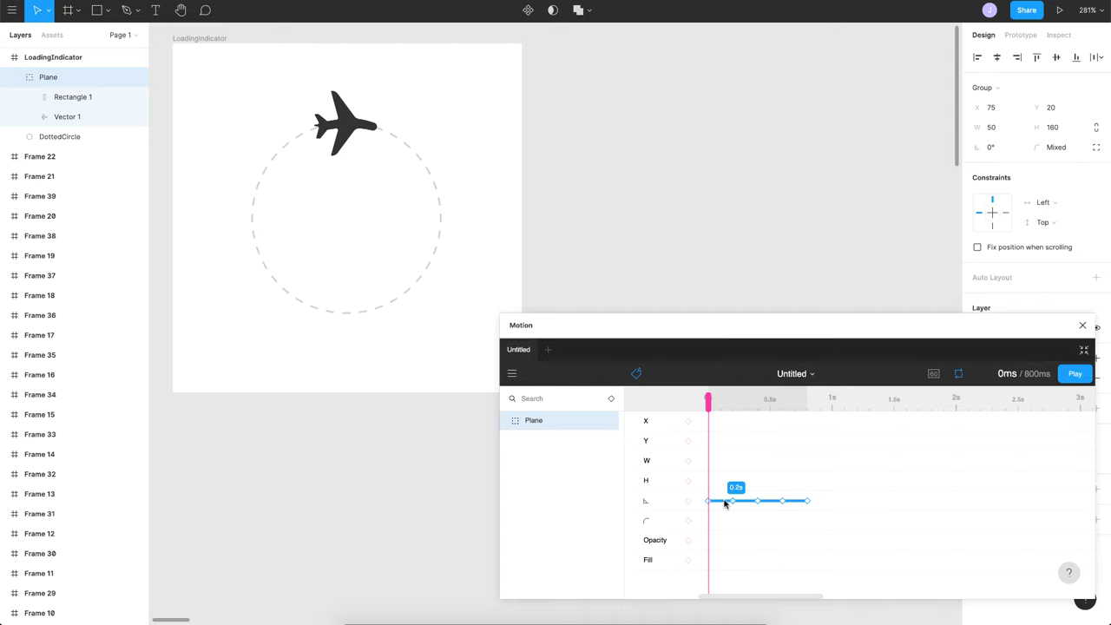
drag(808, 502, 854, 504)
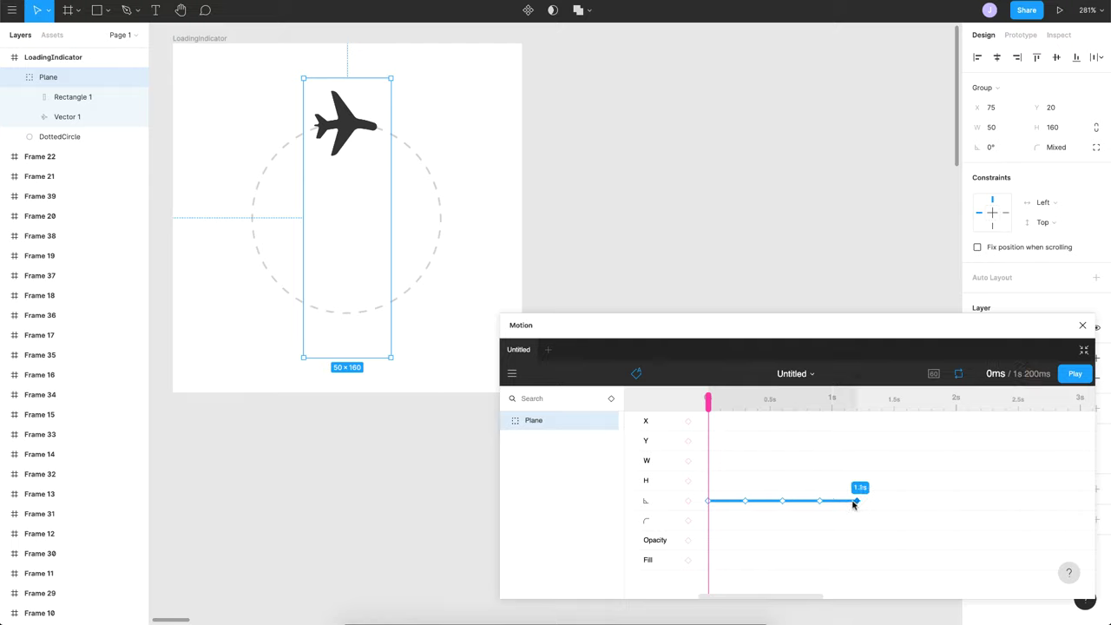
click(1074, 373)
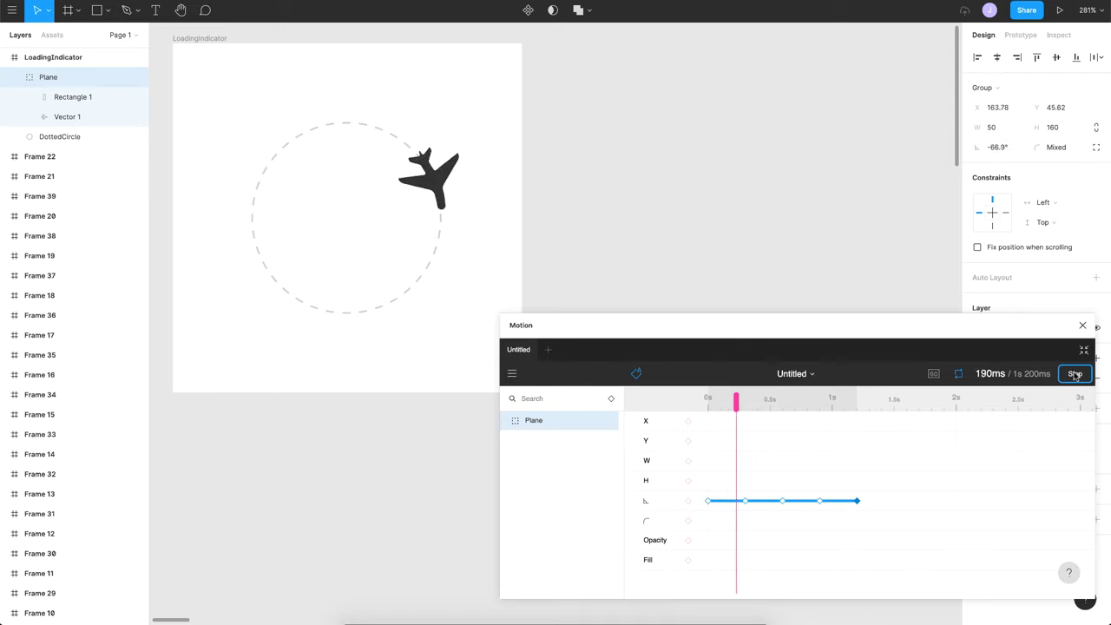
click(1074, 373)
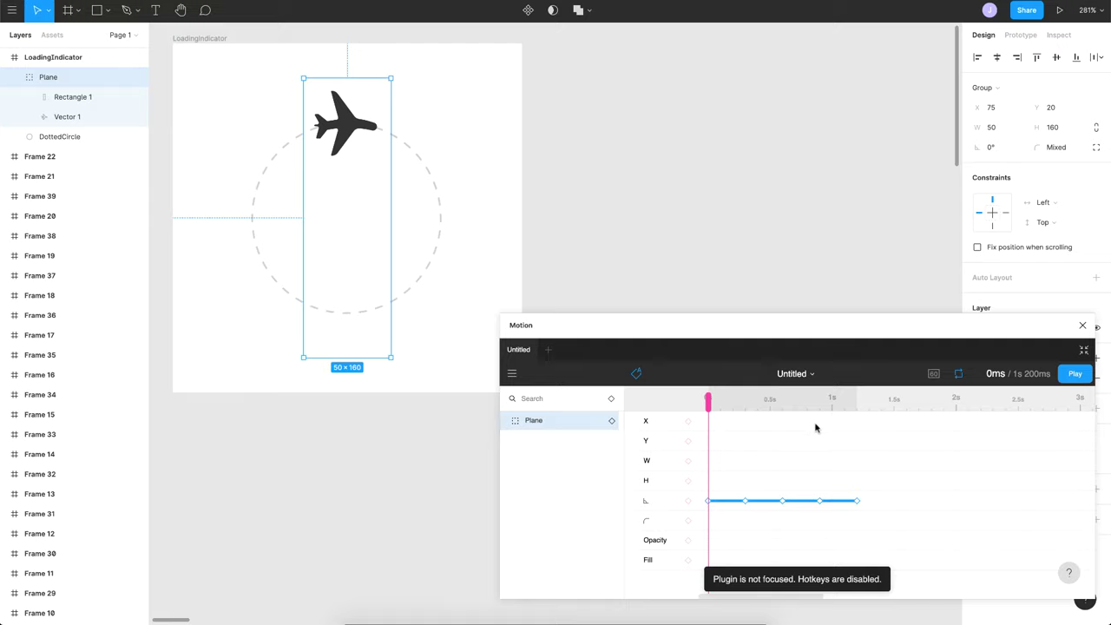
click(512, 375)
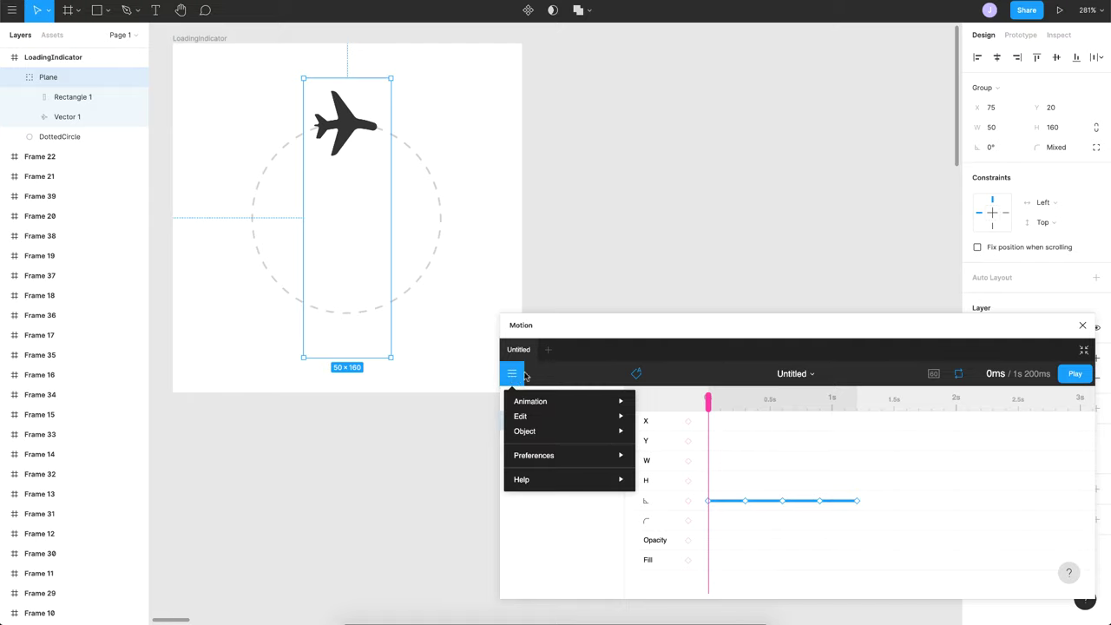
Step: Export the LoadingIndicator frame via Motion's Export GIF and save it as LoadingIndicator.gif
click(542, 375)
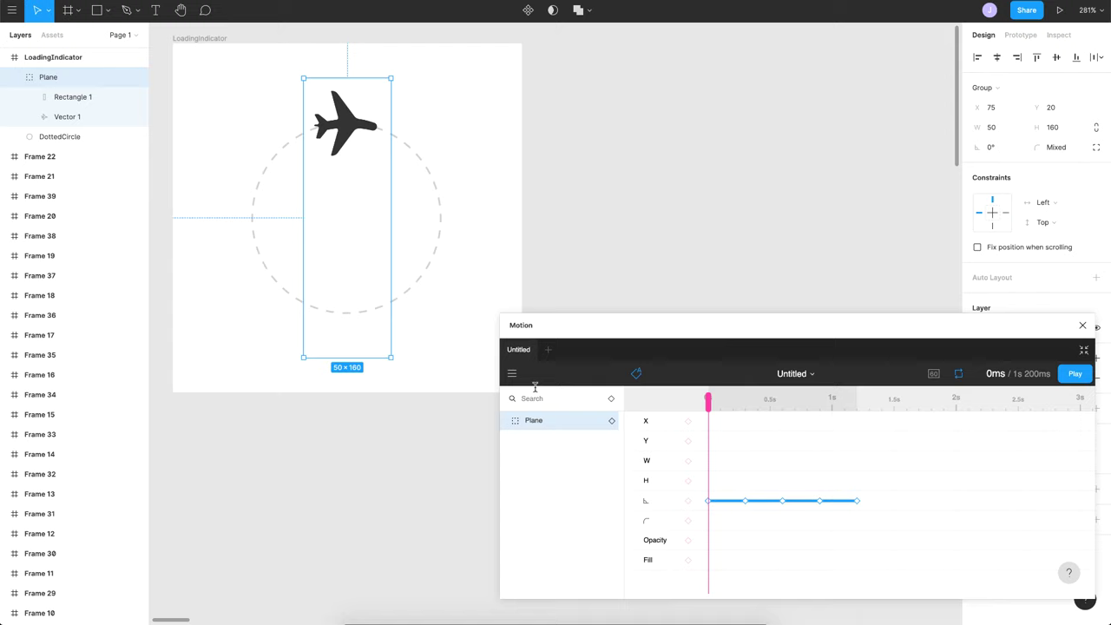
click(185, 40)
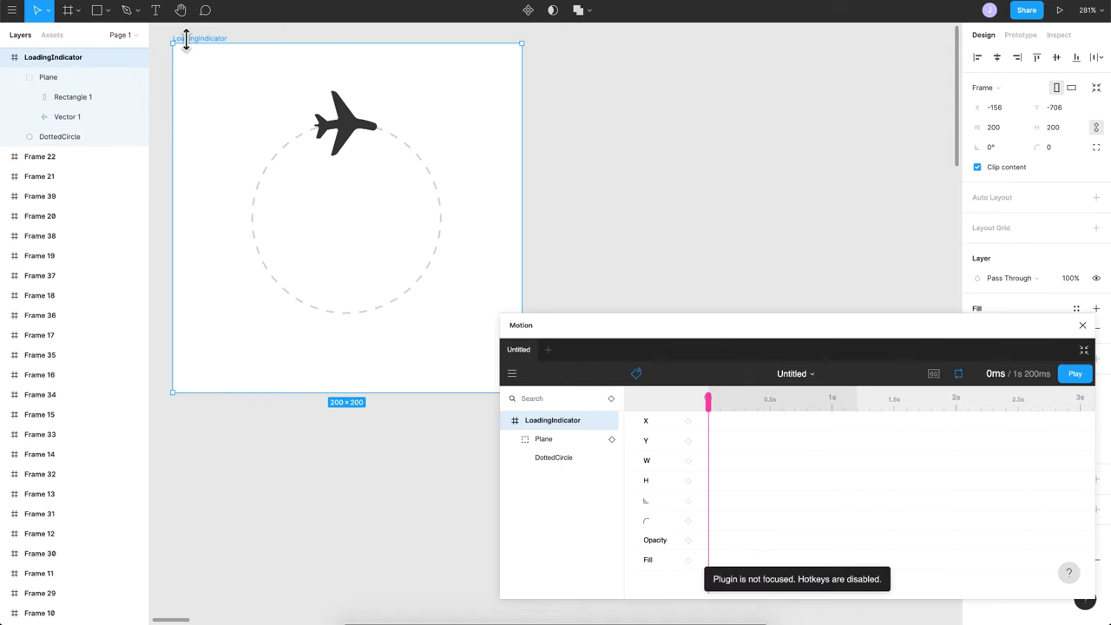
click(512, 373)
mouse_move(542, 436)
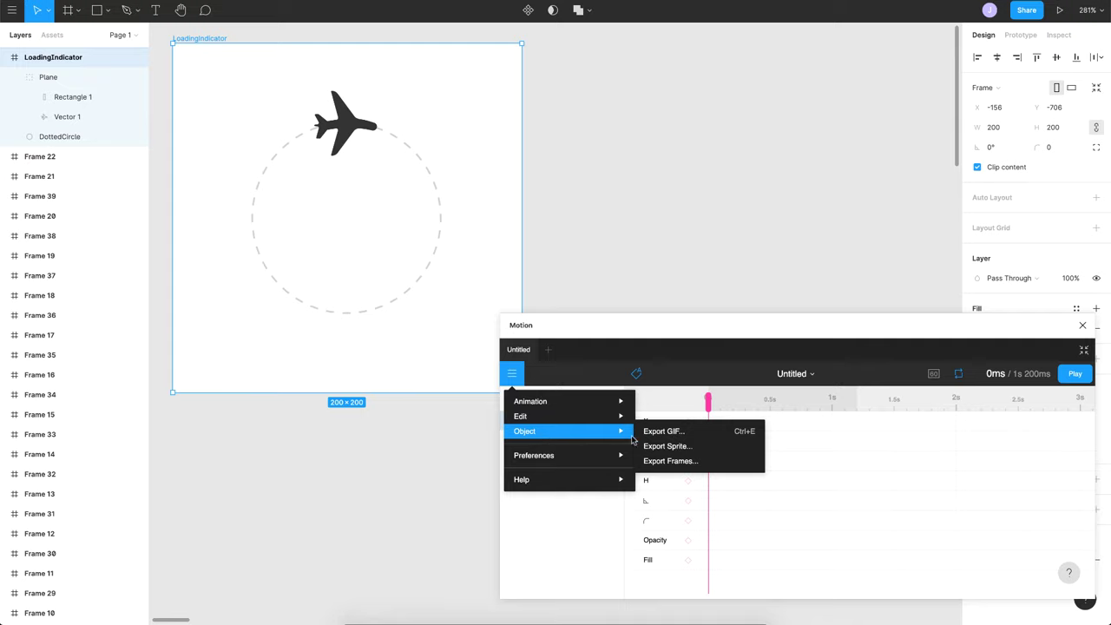
click(686, 436)
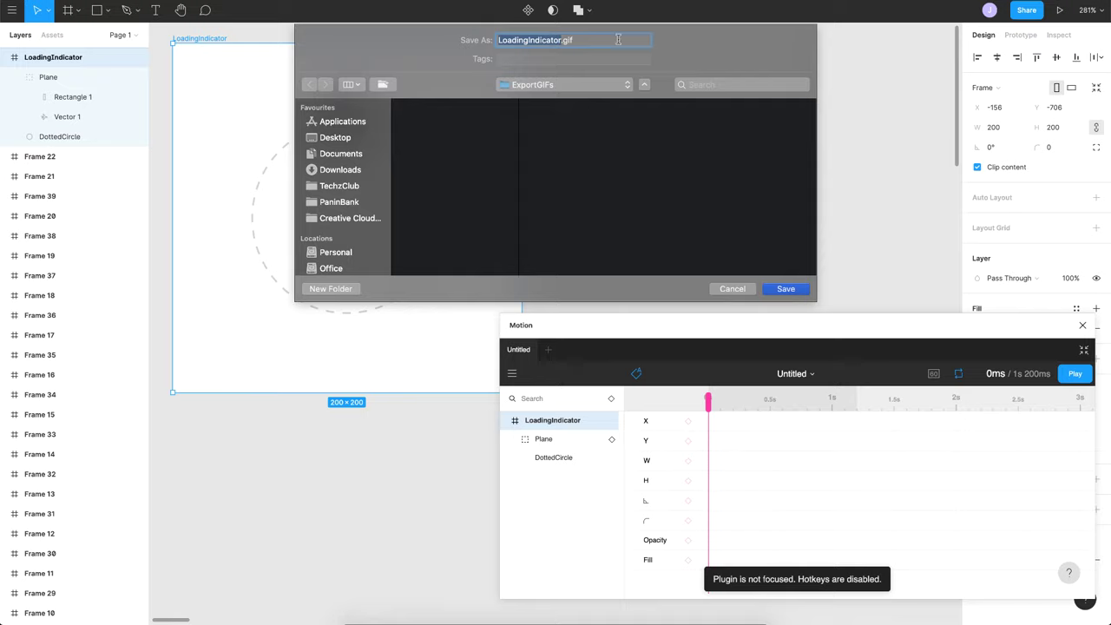
click(778, 289)
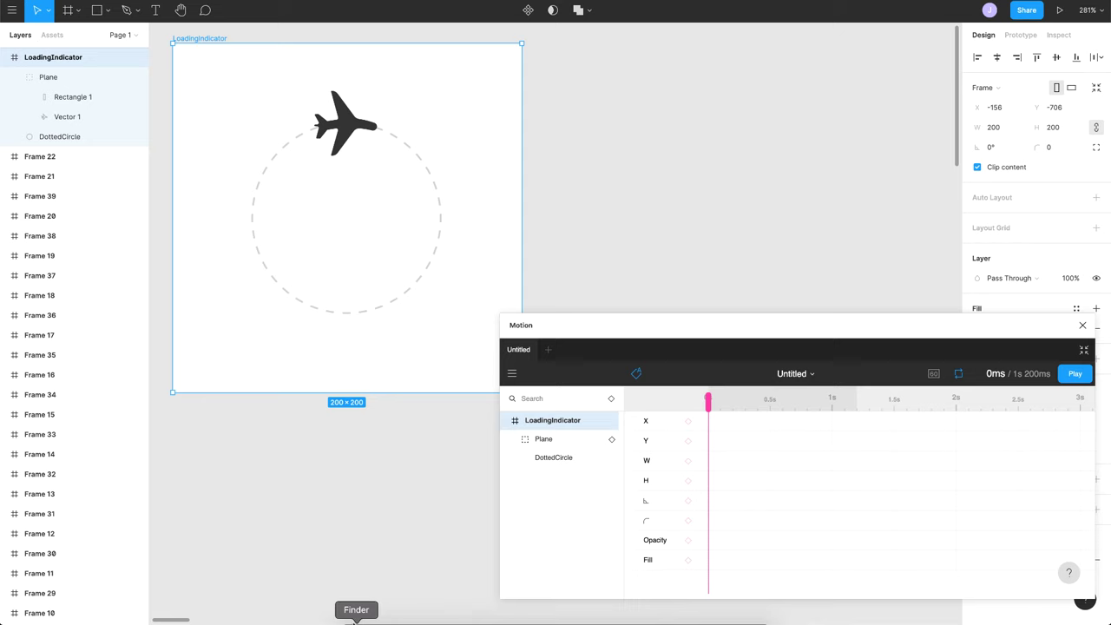
click(355, 615)
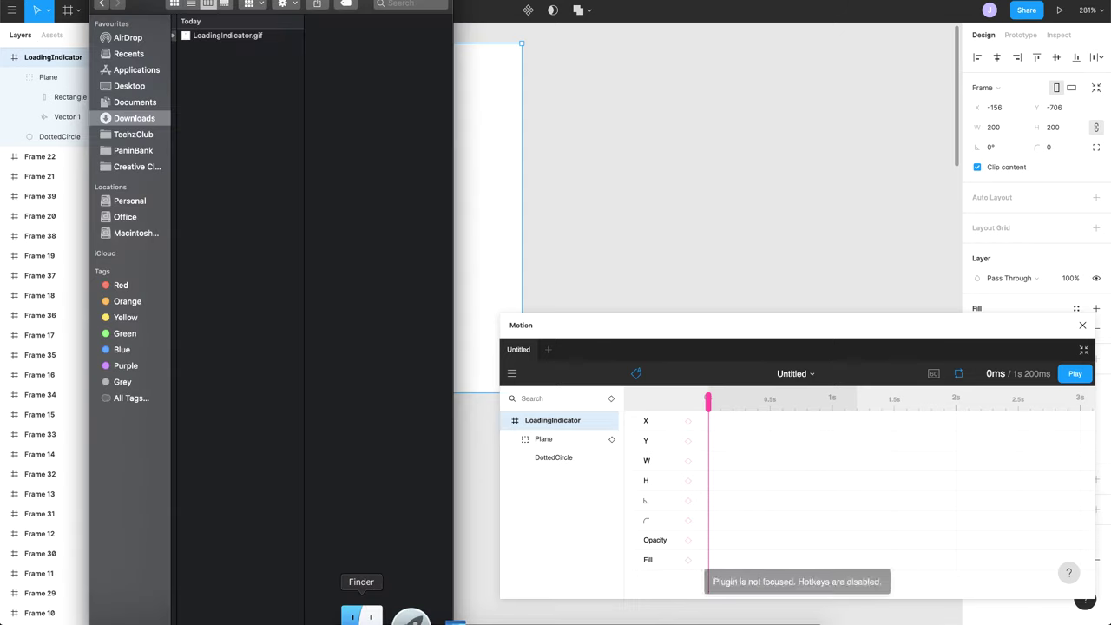
click(230, 41)
key(space)
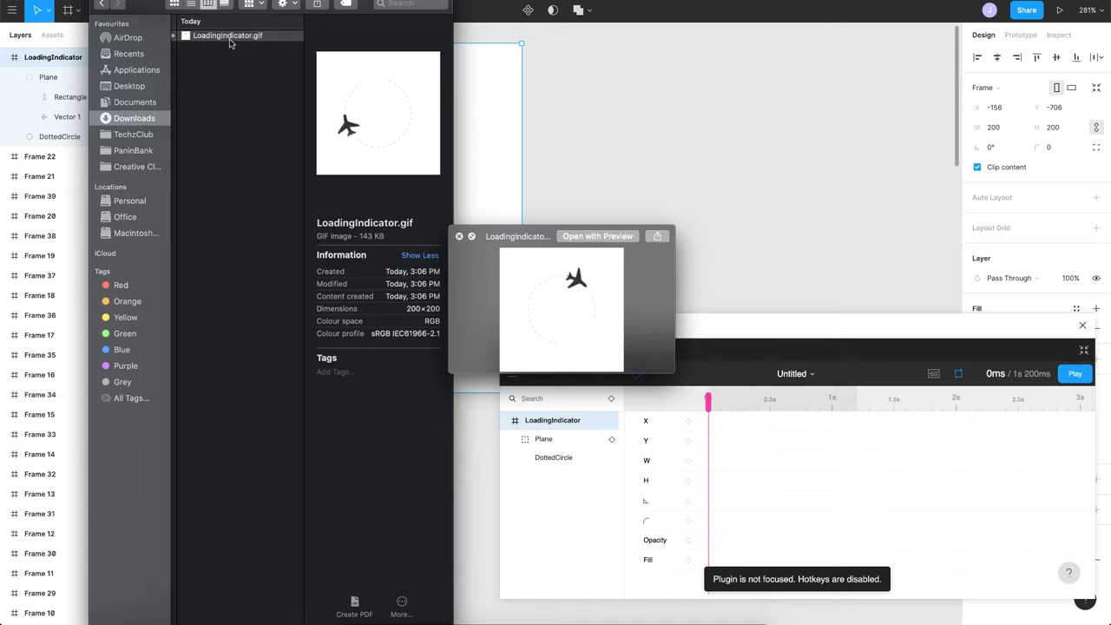
key(space)
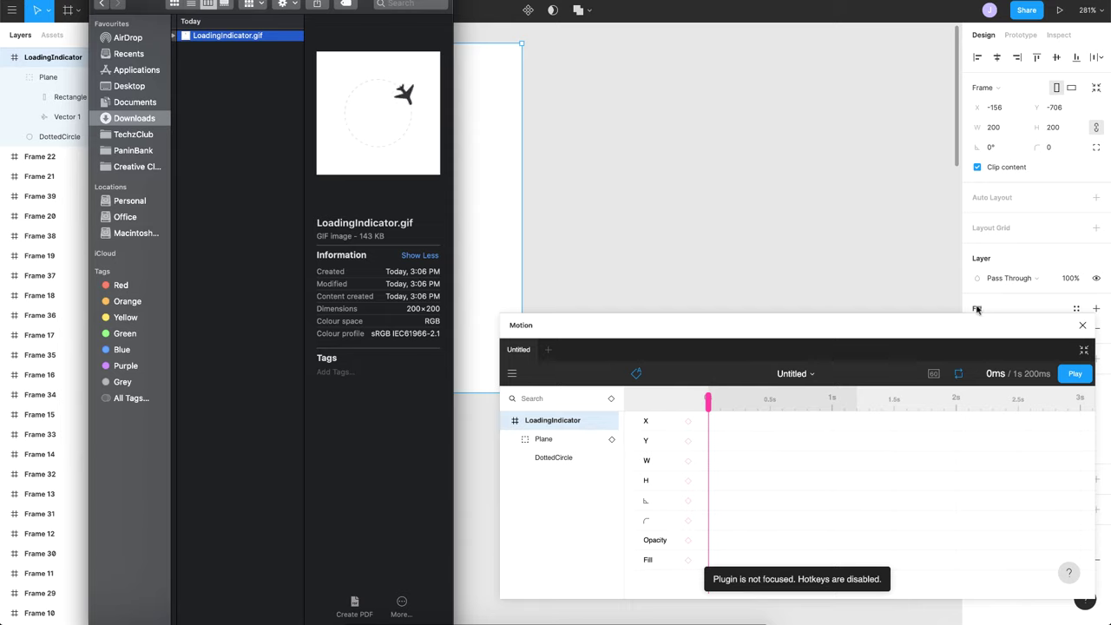
click(1083, 326)
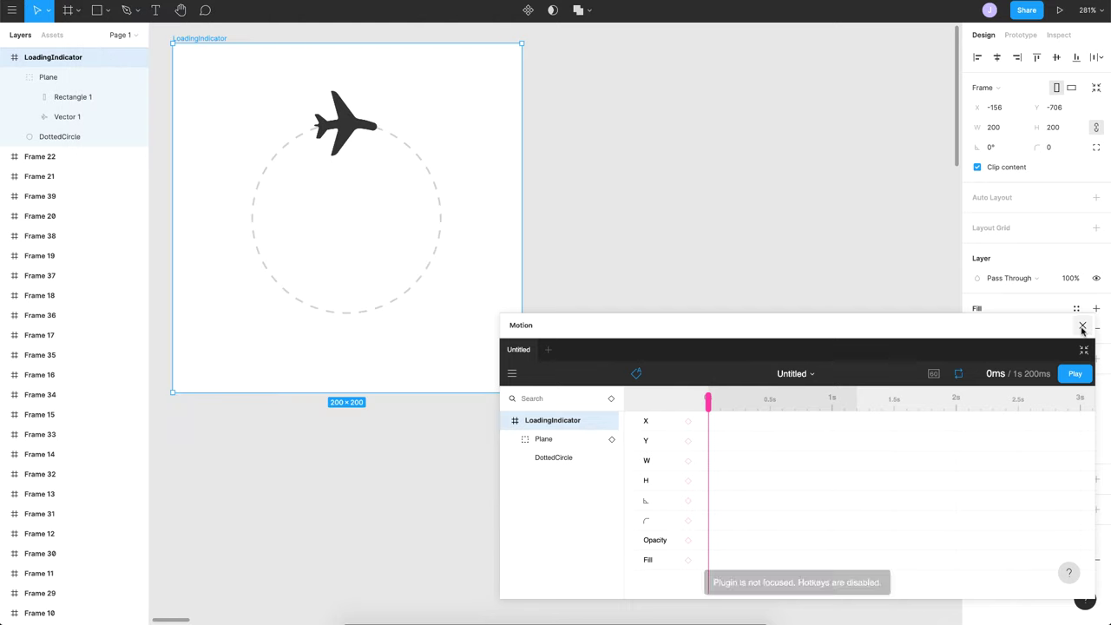
Step: Close Motion, duplicate the Register (step 1) screen, and open Finder to Downloads
click(1082, 326)
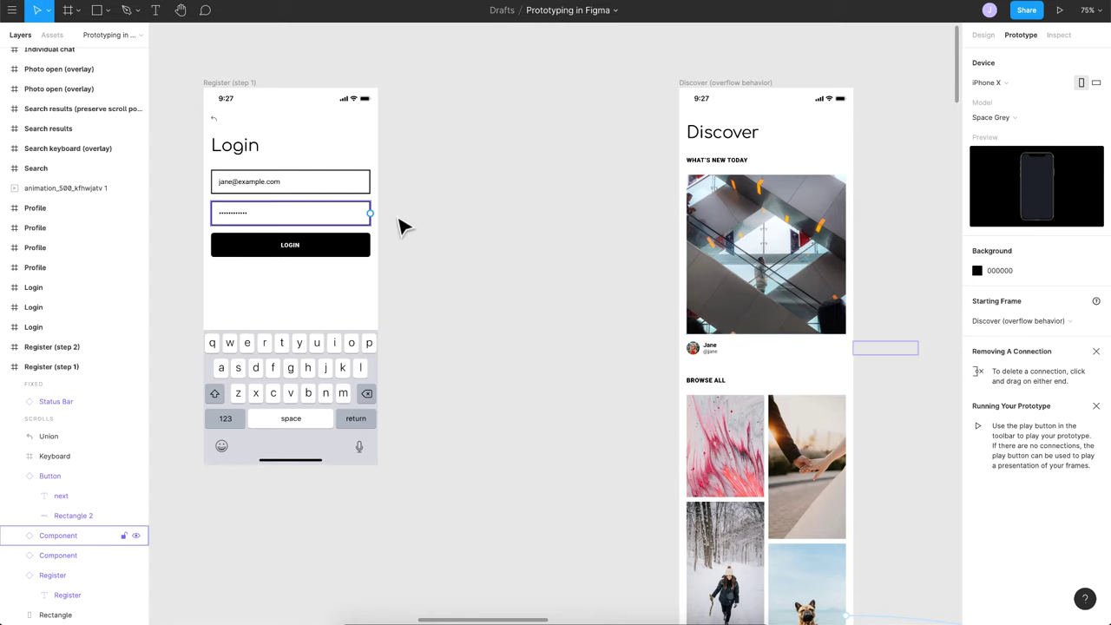
click(228, 83)
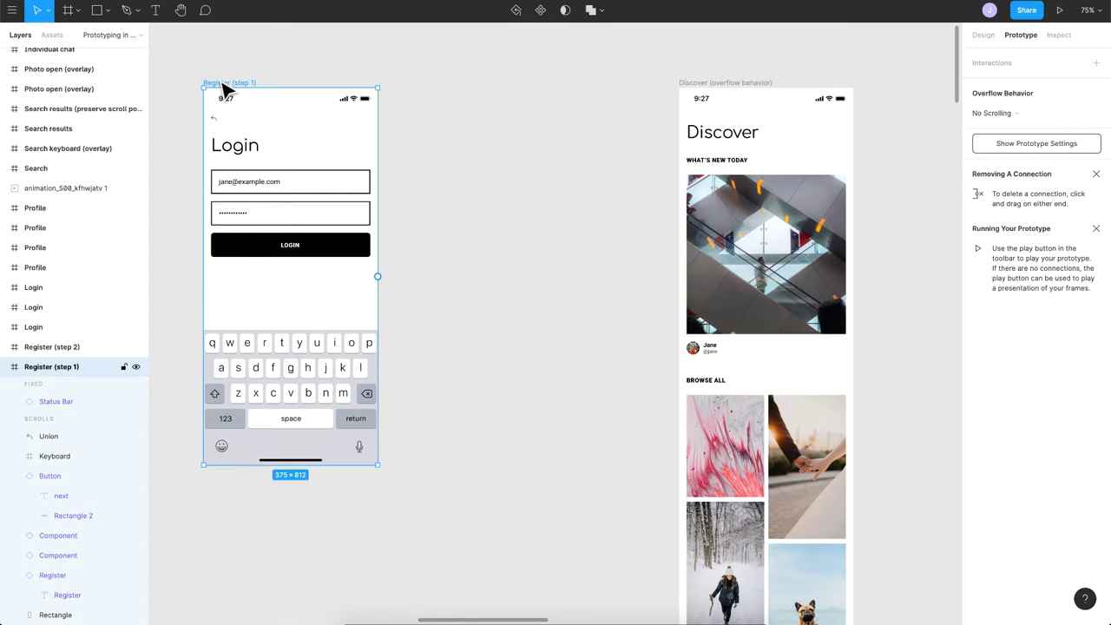
key(ctrl+d)
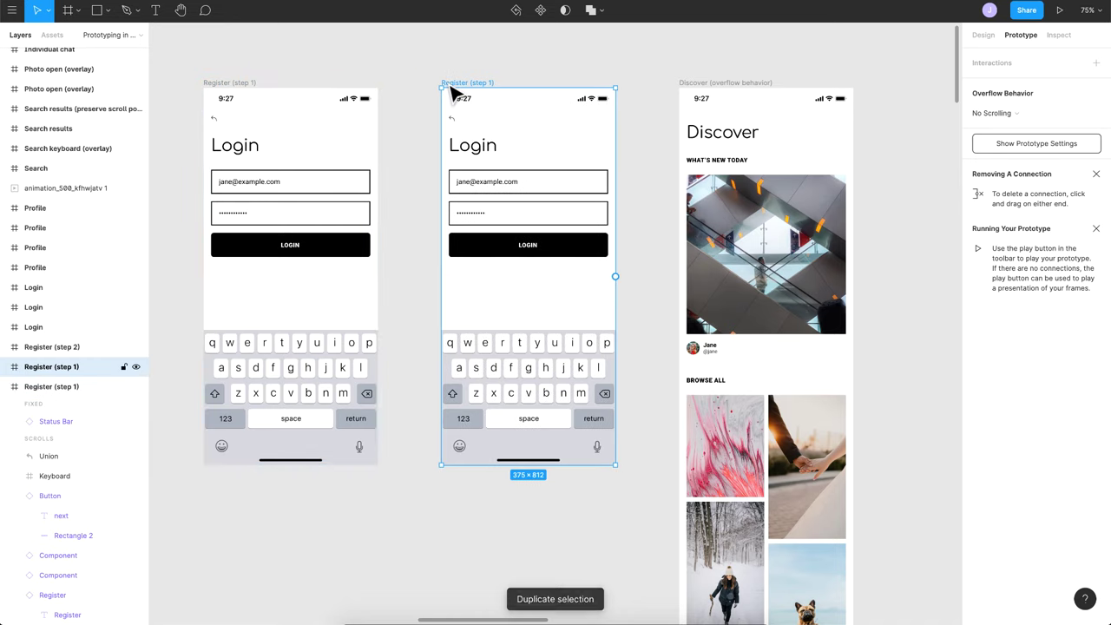
click(335, 253)
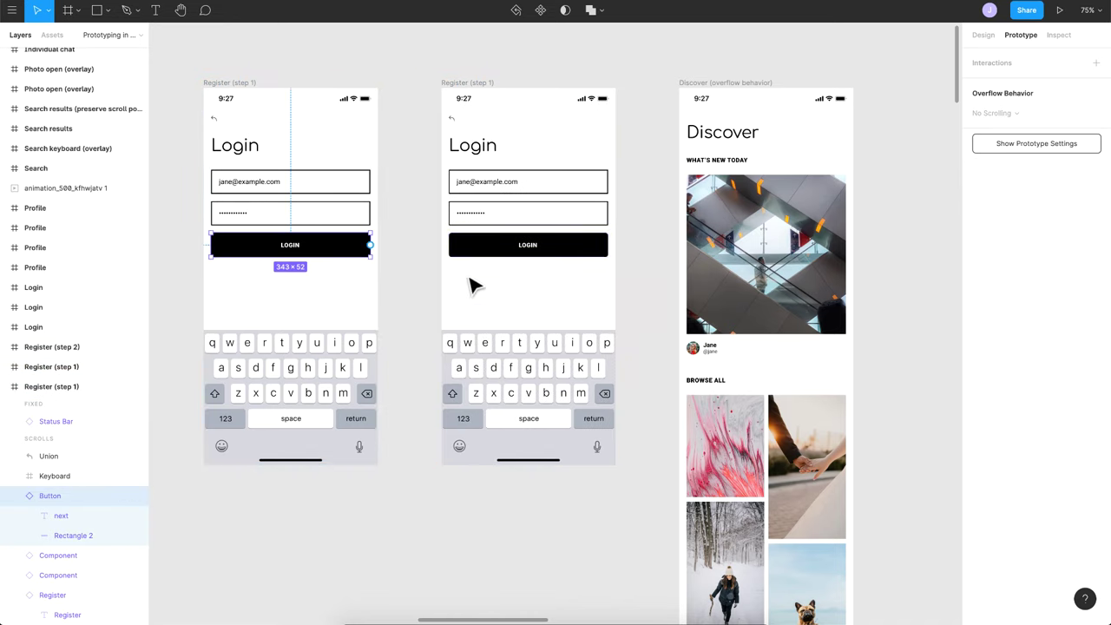
click(565, 310)
click(340, 613)
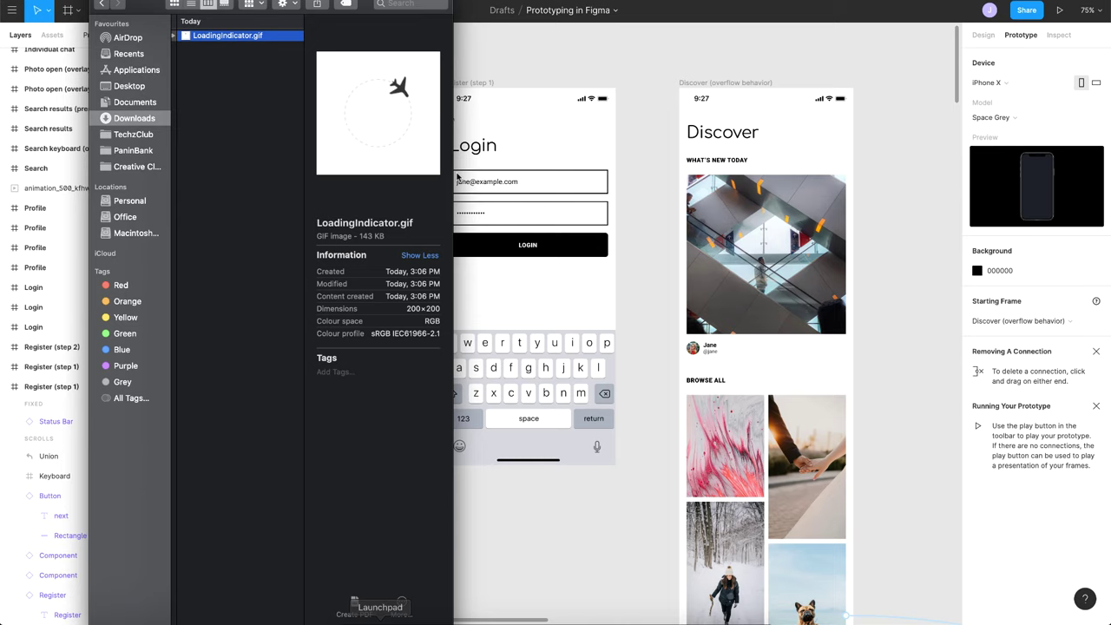
Step: Place LoadingIndicator.gif in the copied login screen and move its keyboard down out of the frame
drag(256, 37, 545, 303)
click(634, 300)
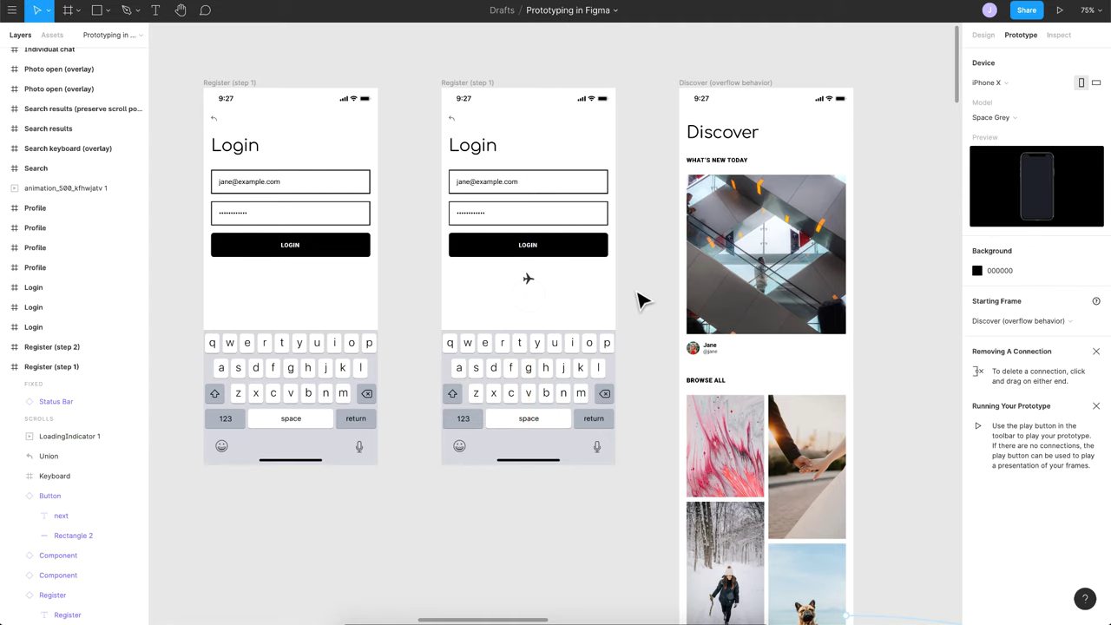
click(570, 367)
key(Delete)
key(ctrl+z)
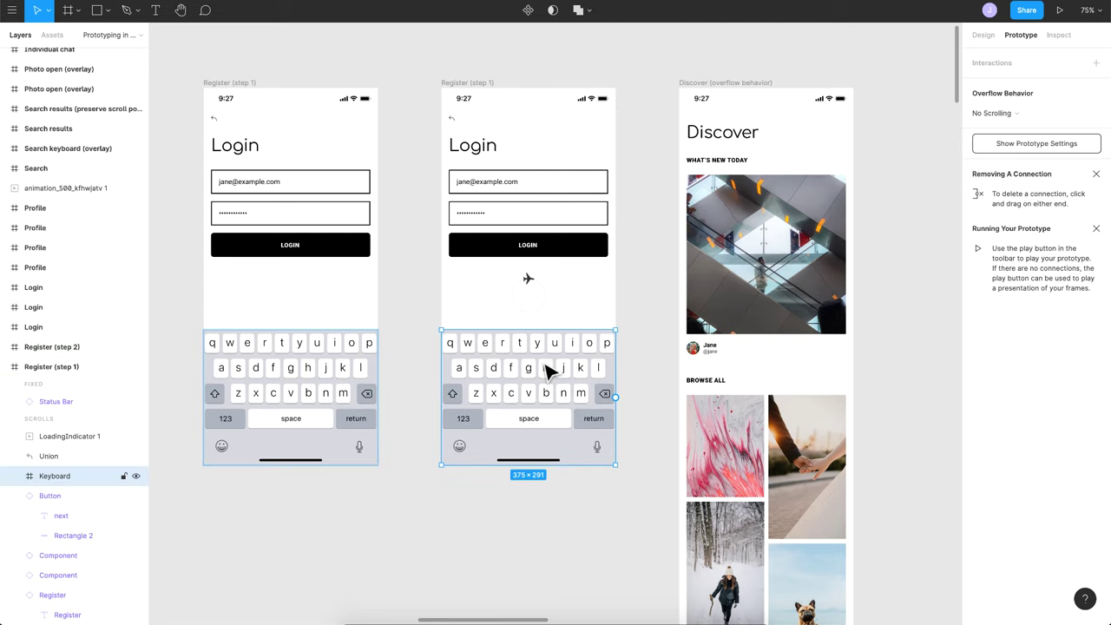
drag(547, 370, 542, 463)
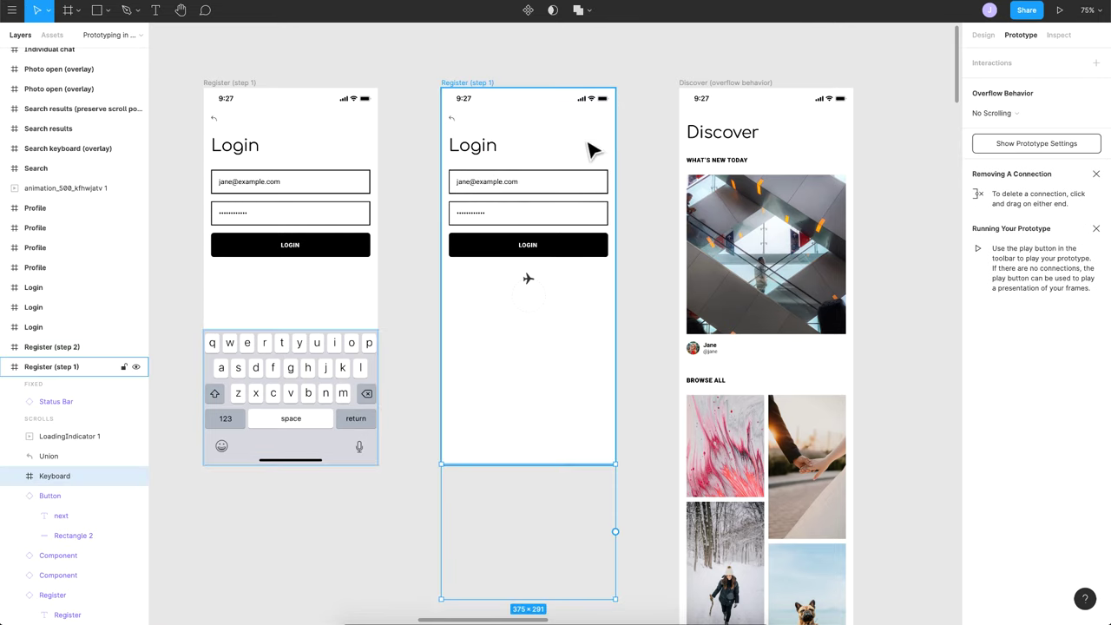
Step: Fade the login elements to 40% opacity and enlarge the centred GIF to about 185×185
drag(413, 125, 644, 259)
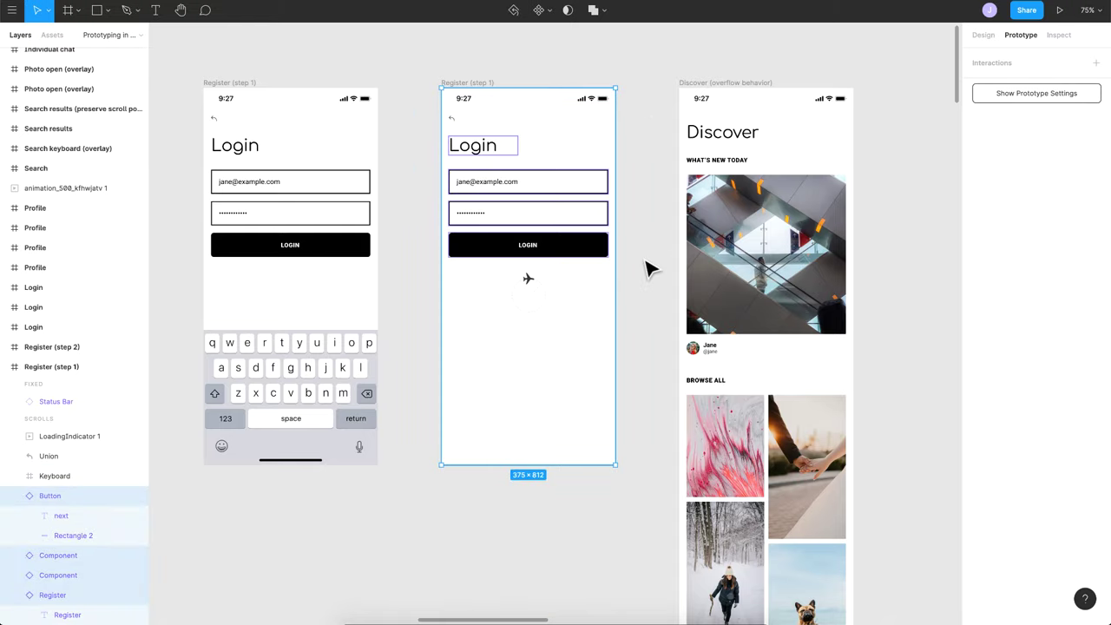
key(4)
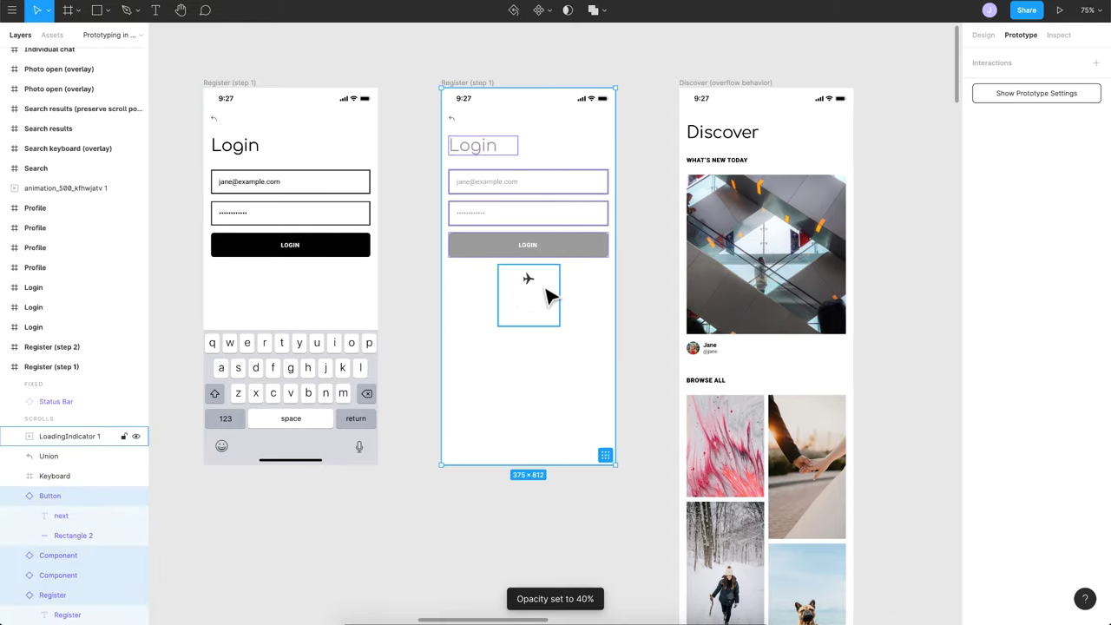
click(538, 295)
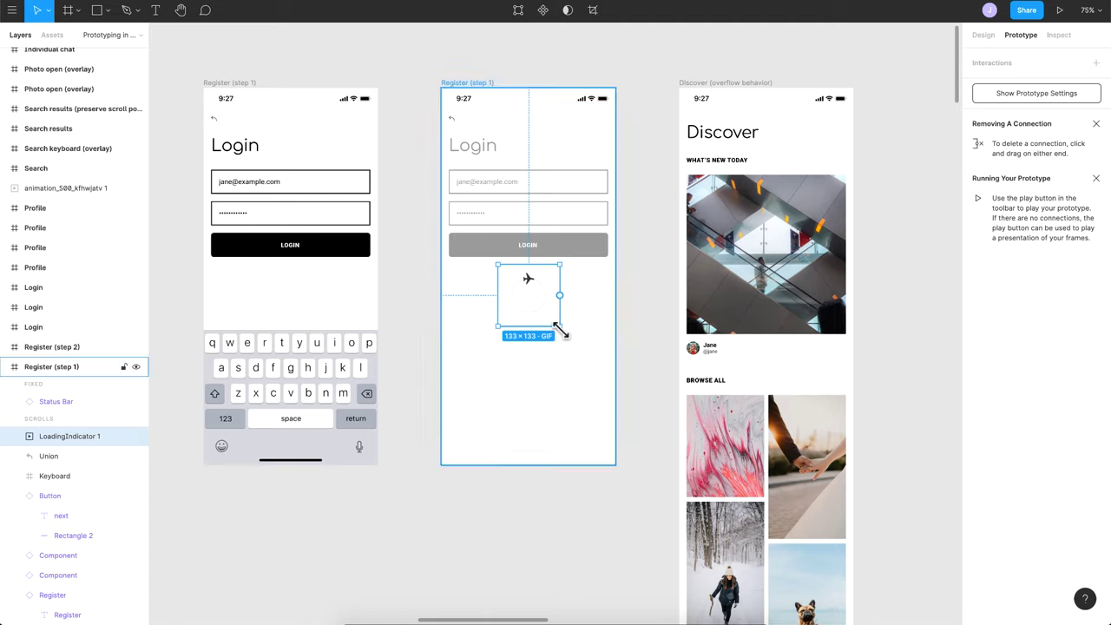
mouse_move(561, 327)
mouse_down()
mouse_move(583, 342)
mouse_move(550, 327)
mouse_up()
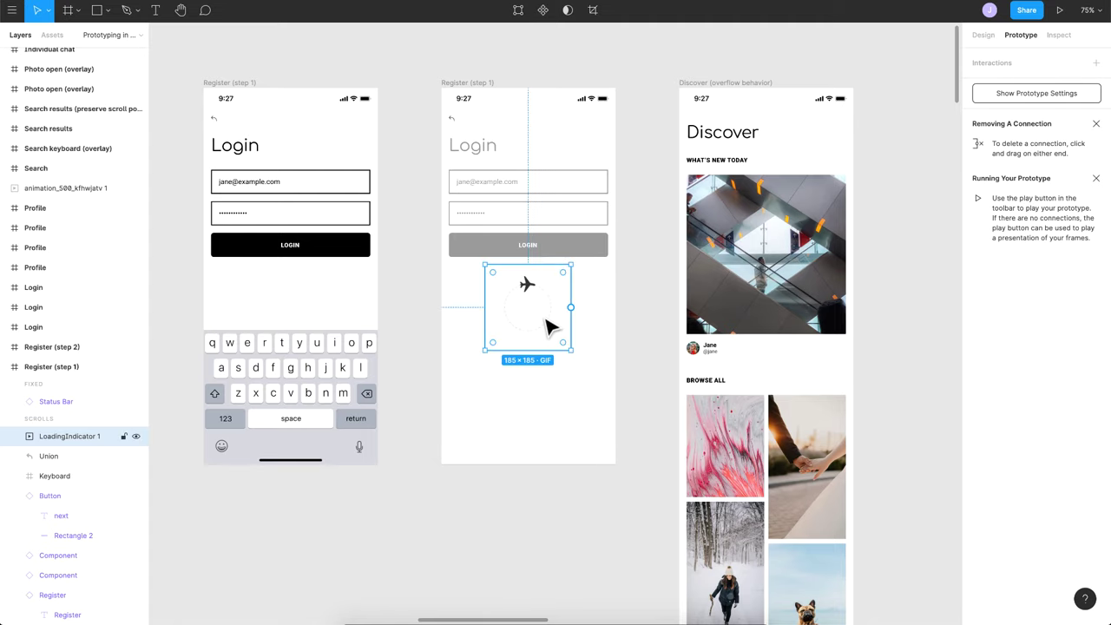
click(636, 294)
scroll(637, 293, down, 1)
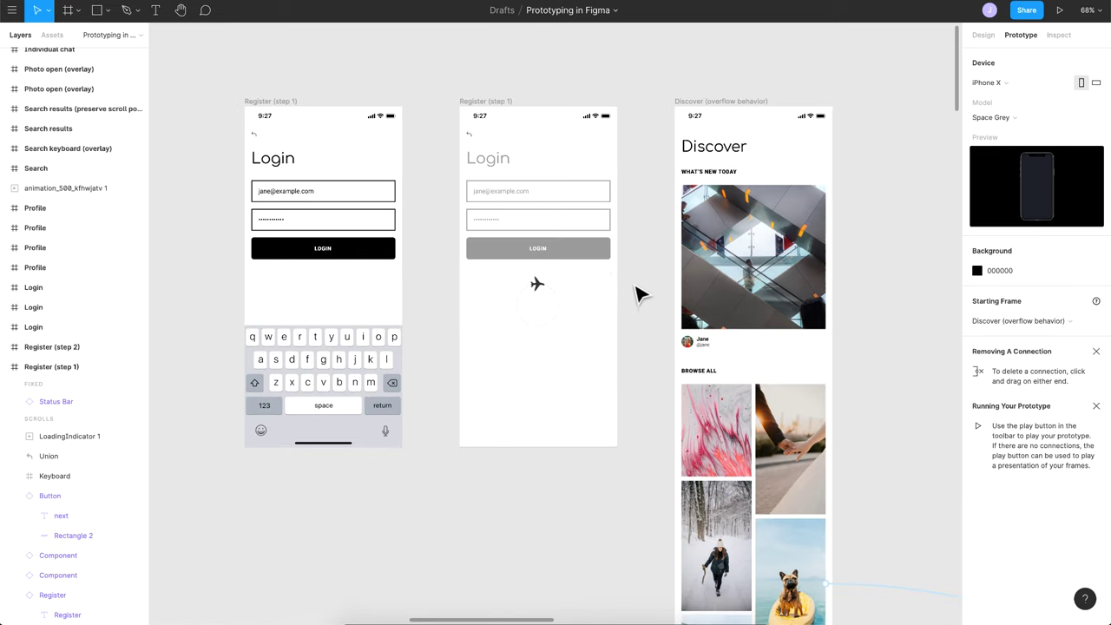
Step: Link the LOGIN button's tap to the loading screen copy using Smart Animate
click(268, 102)
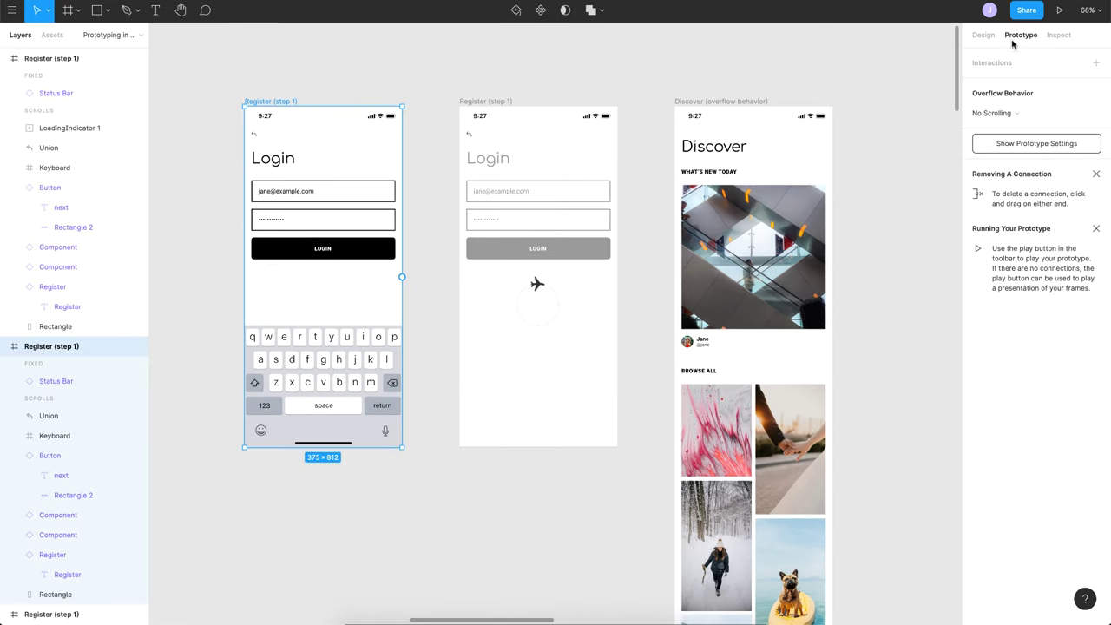
click(359, 251)
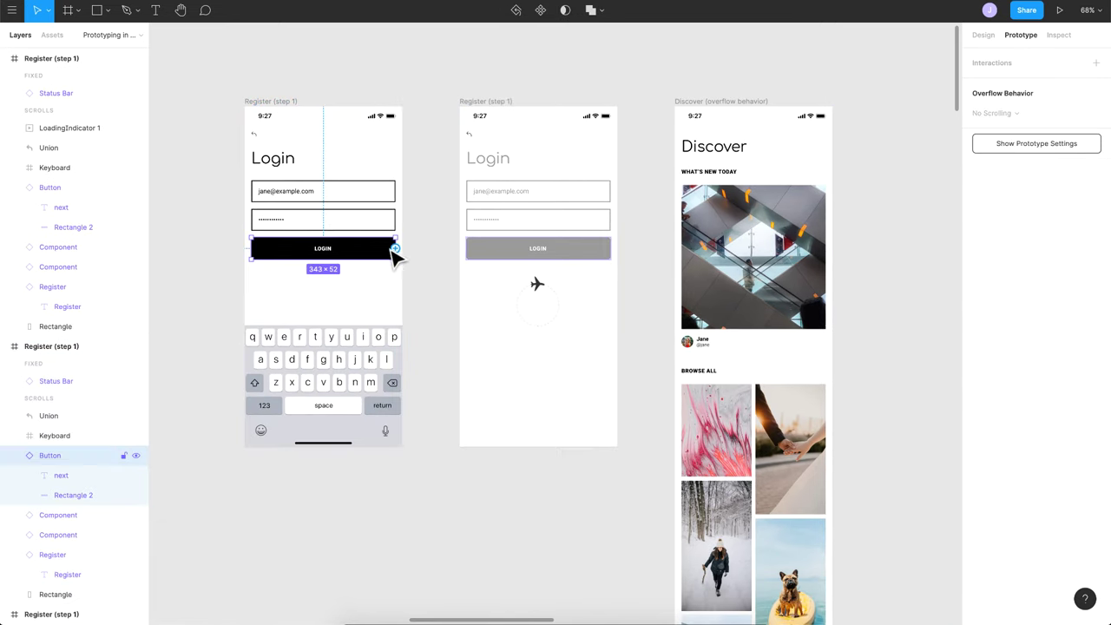
drag(395, 249, 537, 282)
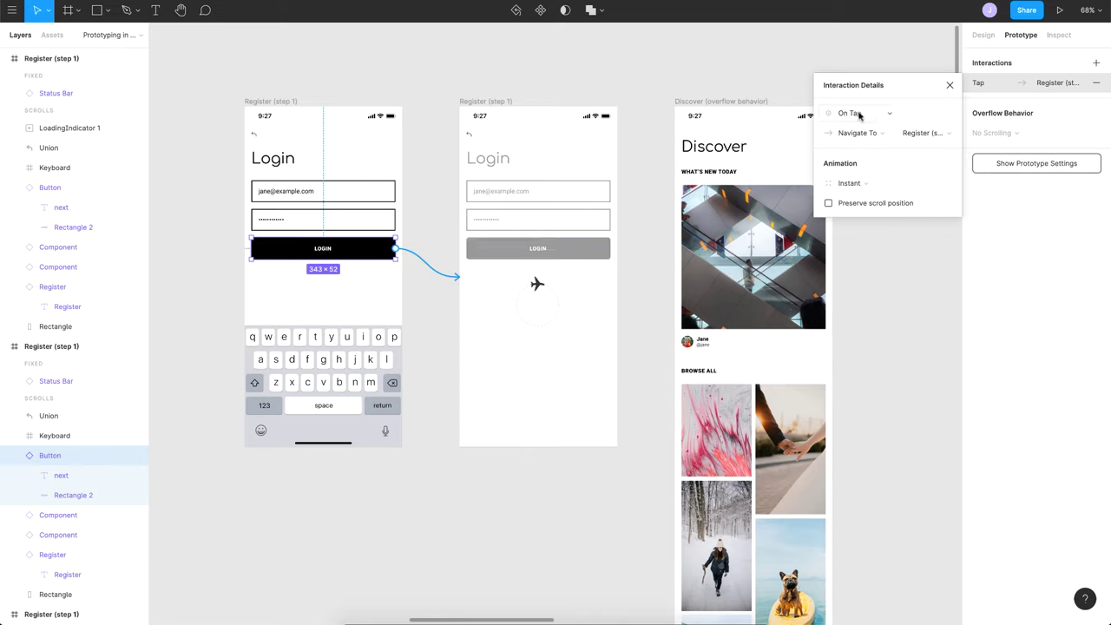
click(878, 137)
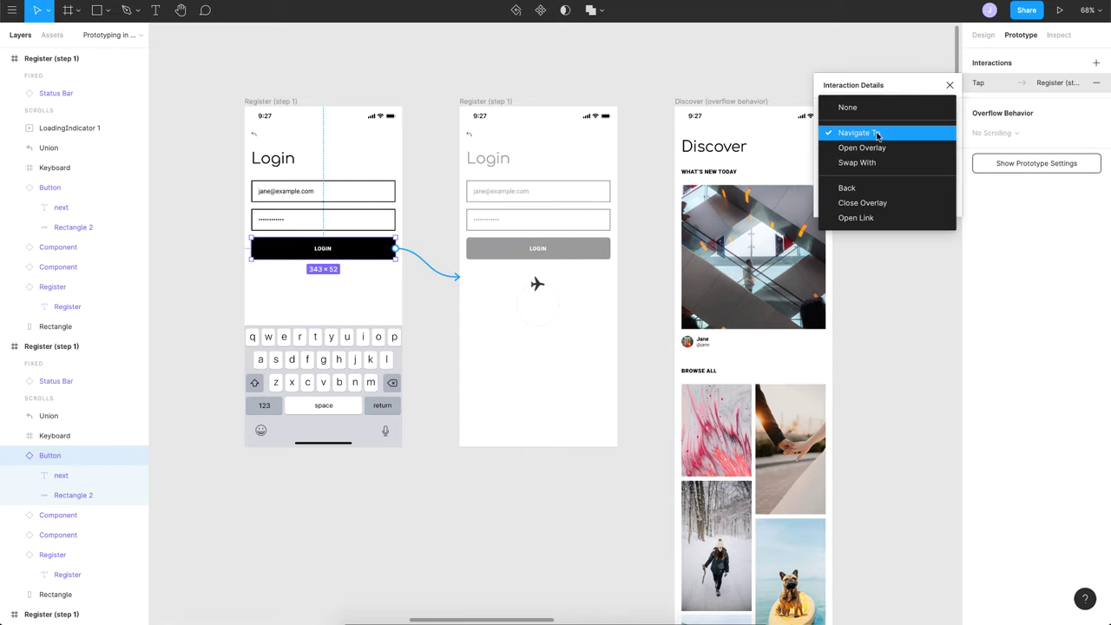
click(878, 134)
click(857, 183)
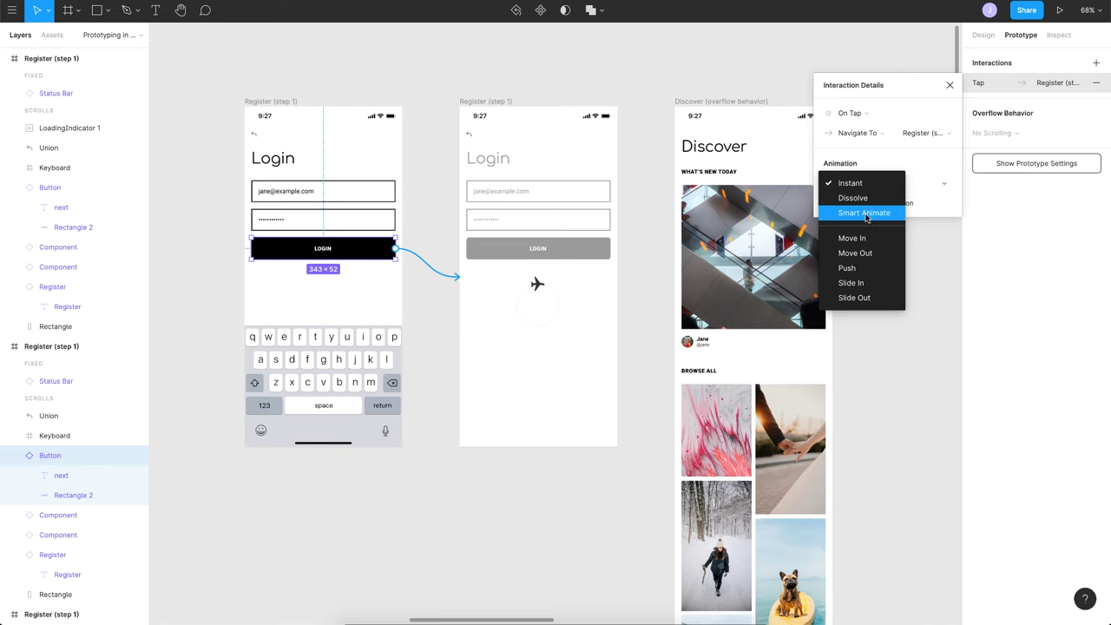
click(866, 213)
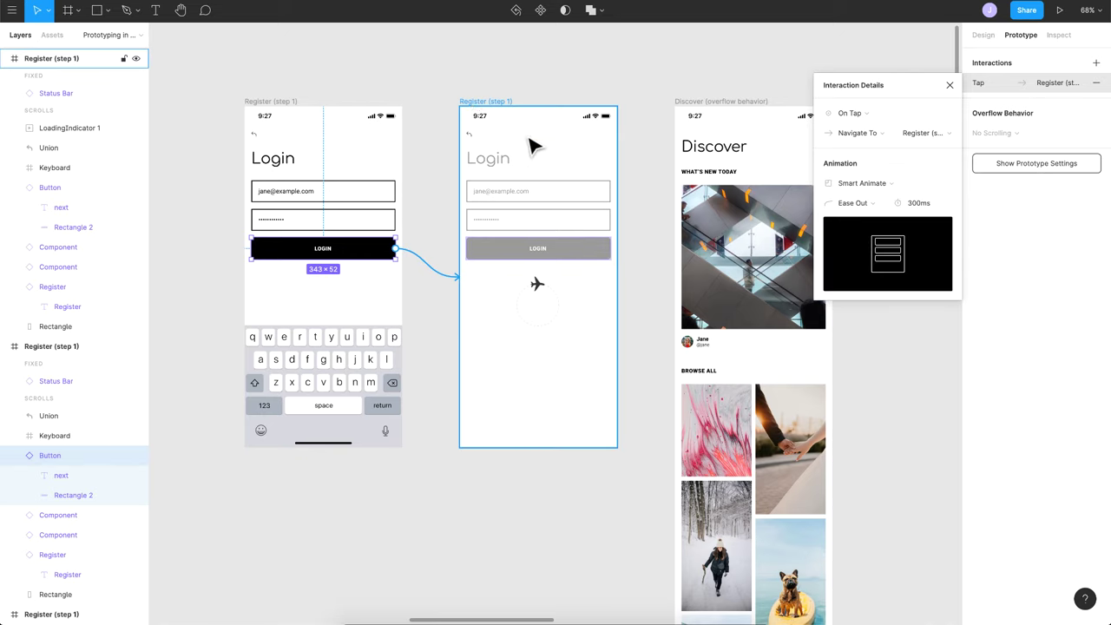
Step: Connect the loading frame to Discover with an After Delay 5000ms trigger and Dissolve animation
click(478, 114)
scroll(476, 113, right, 2)
scroll(478, 114, right, 2)
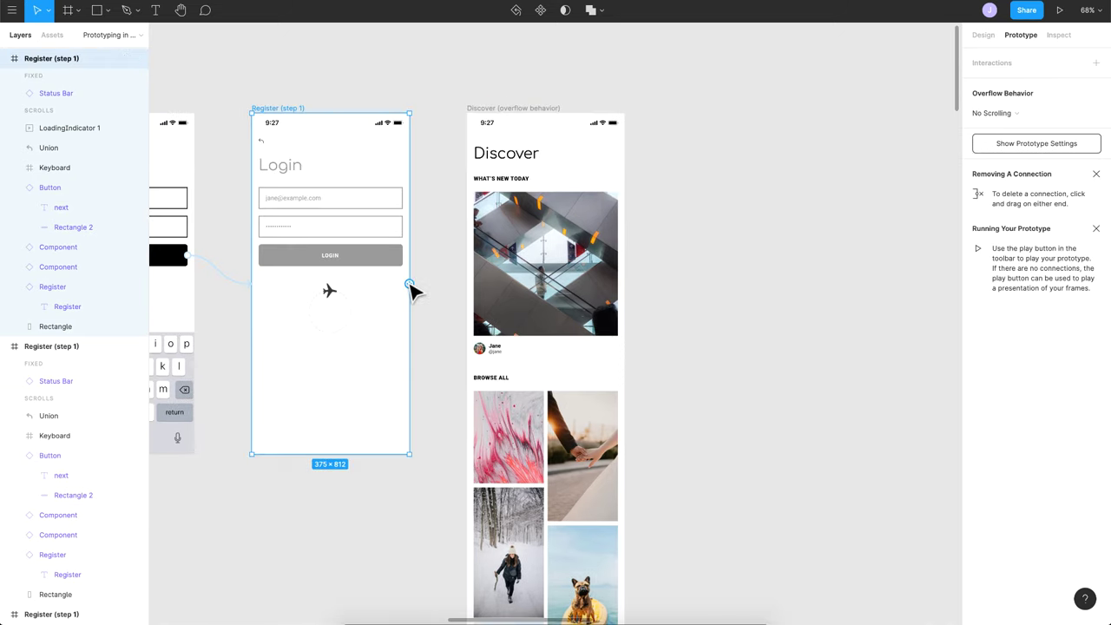
drag(409, 285, 528, 289)
click(859, 121)
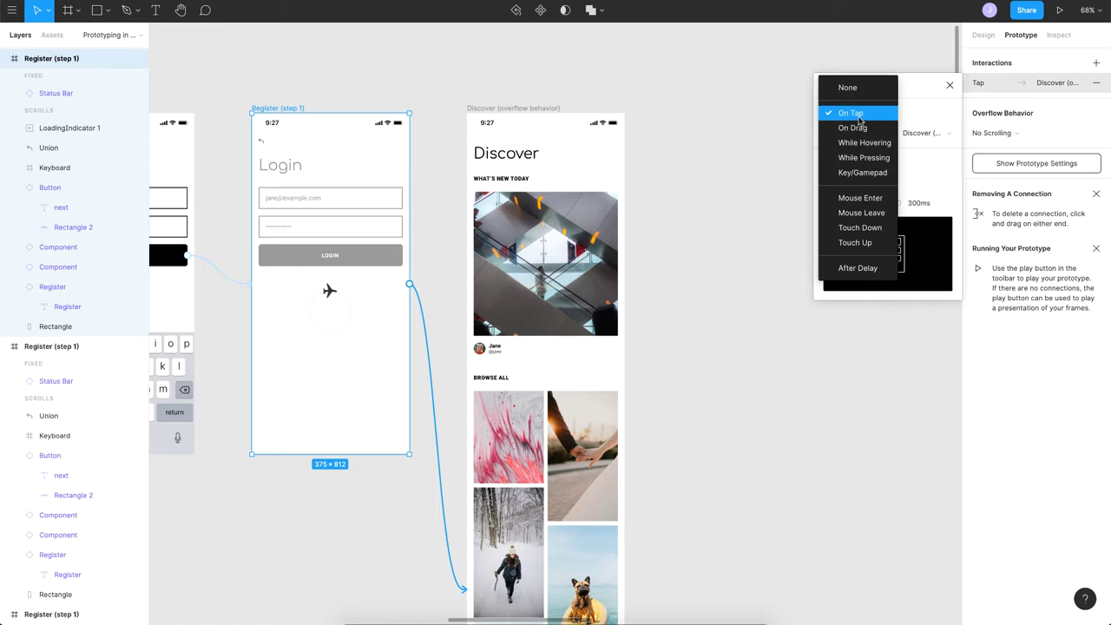
click(847, 269)
click(918, 114)
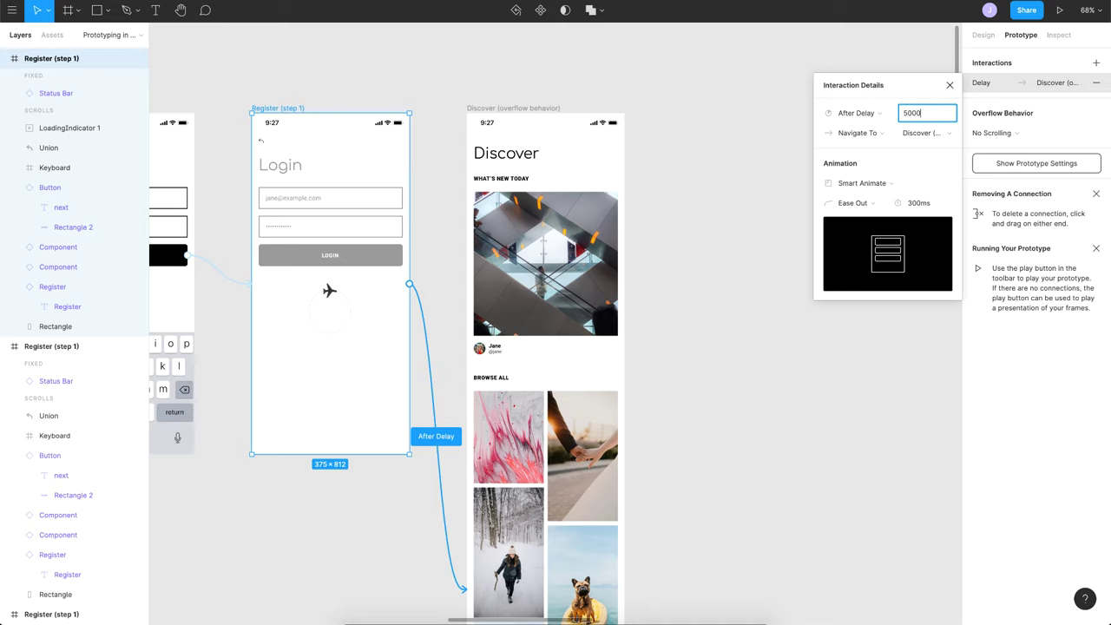
key(Return)
click(884, 189)
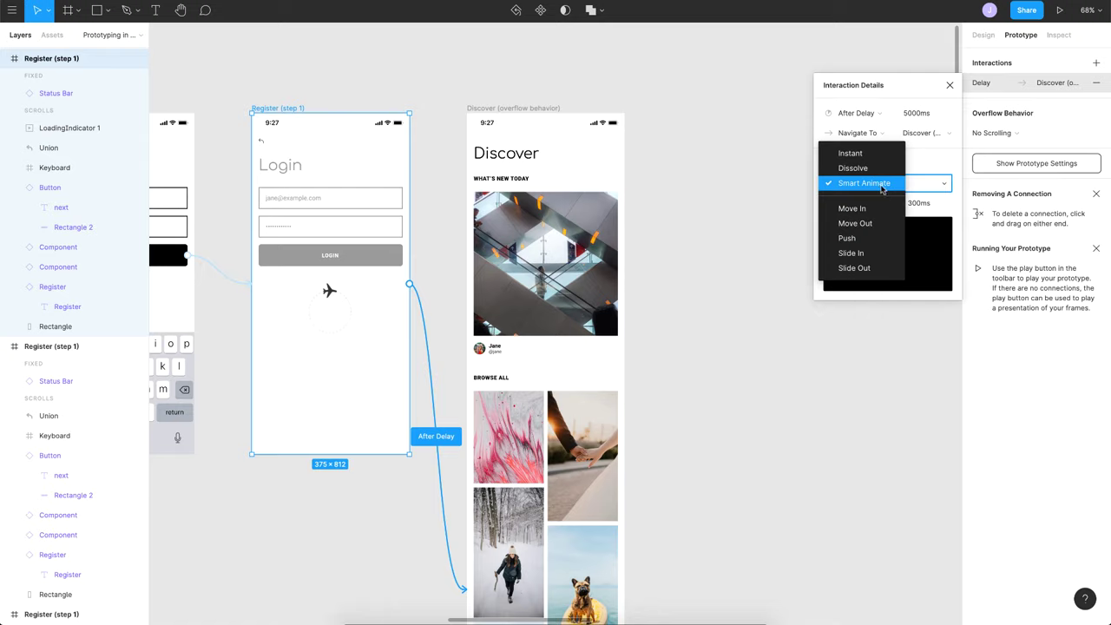
click(855, 167)
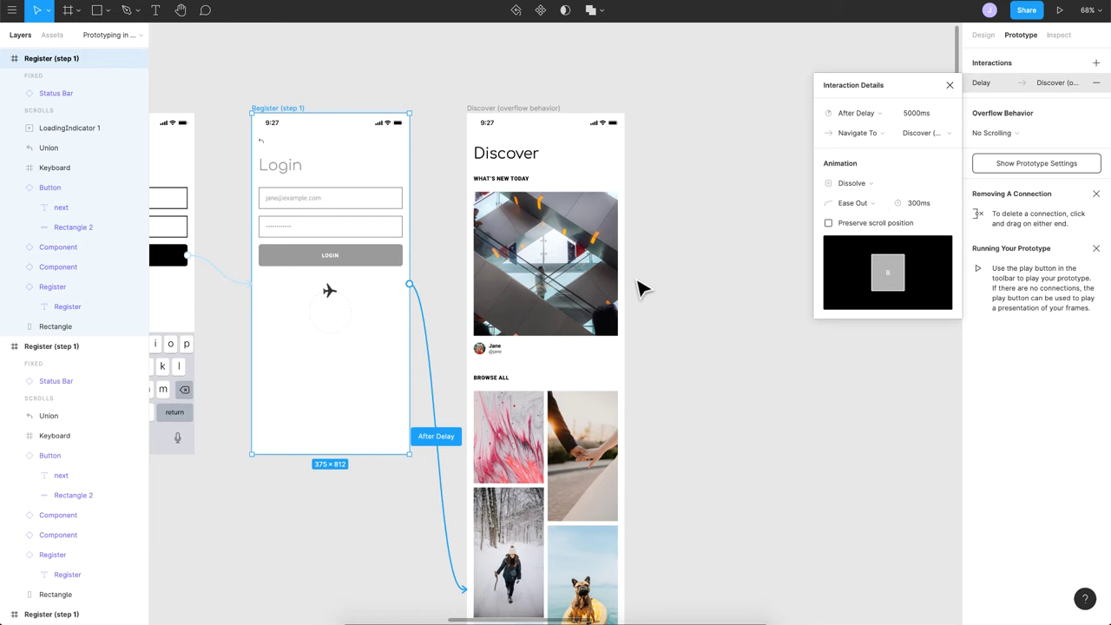
scroll(640, 289, left, 5)
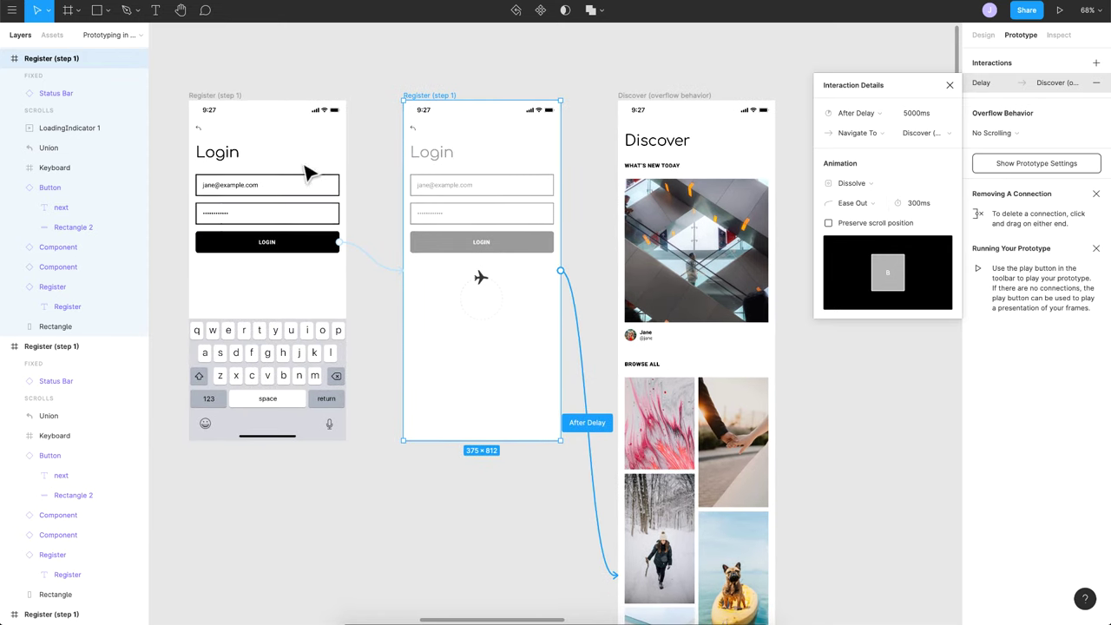
click(226, 96)
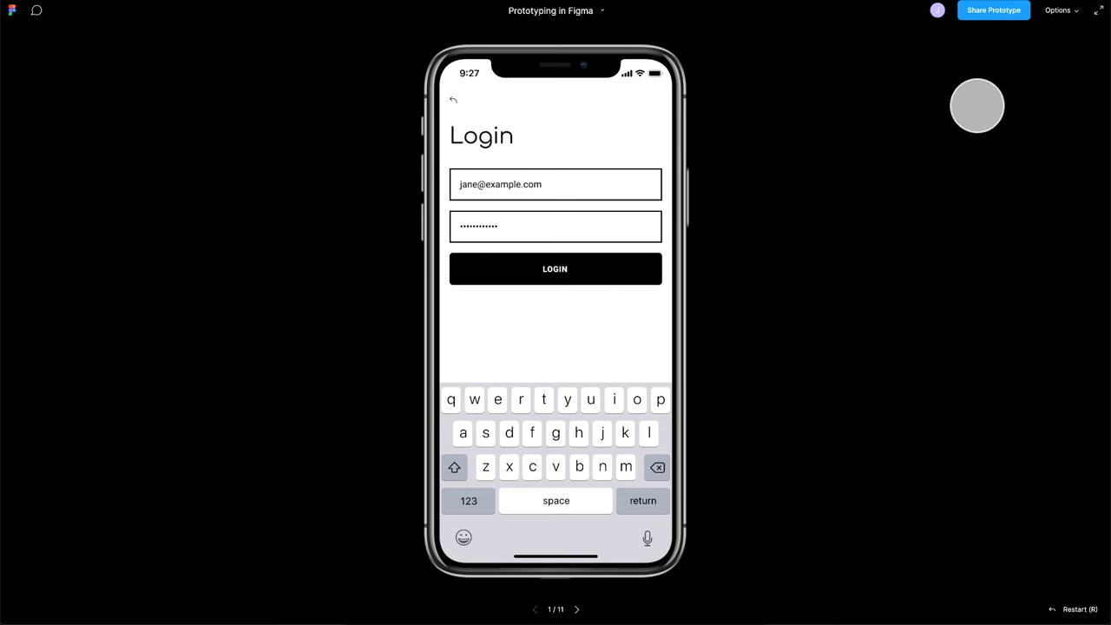
Step: Tap LOGIN in the preview, watch it reach Discover, then return to the editor
click(550, 269)
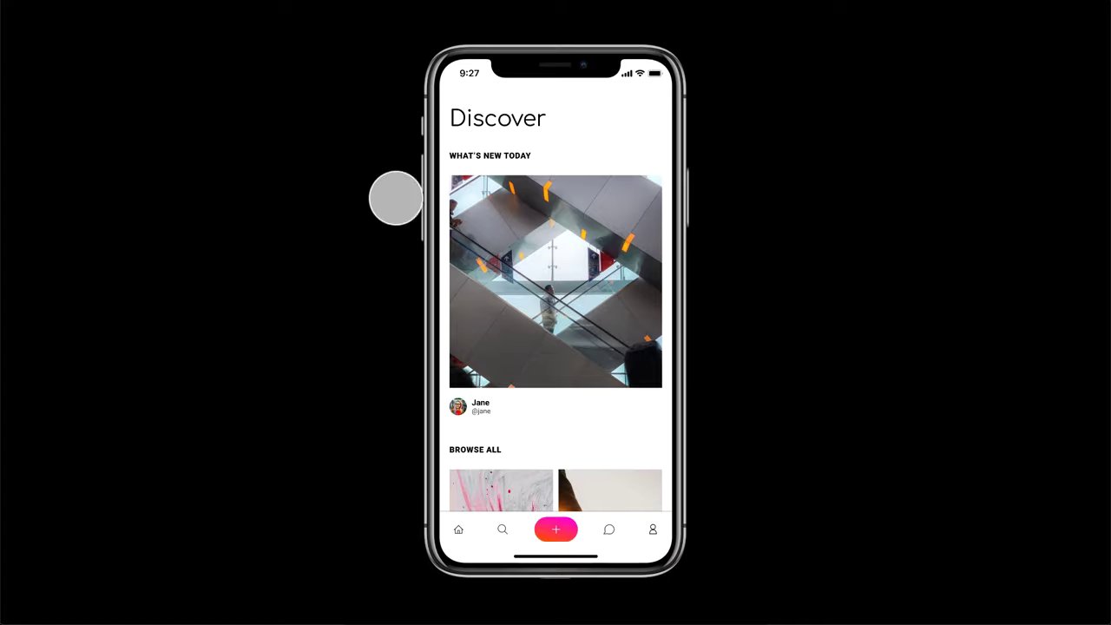
click(298, 2)
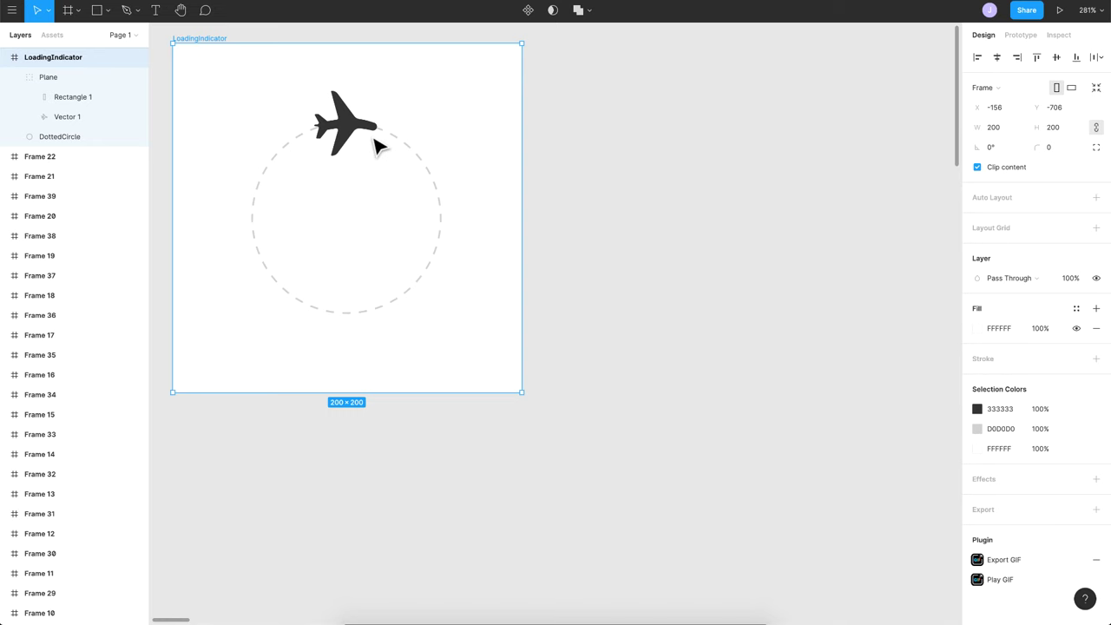
Step: Run the Motion plugin on the loading indicator and set its GIF export preference to Looped
click(11, 10)
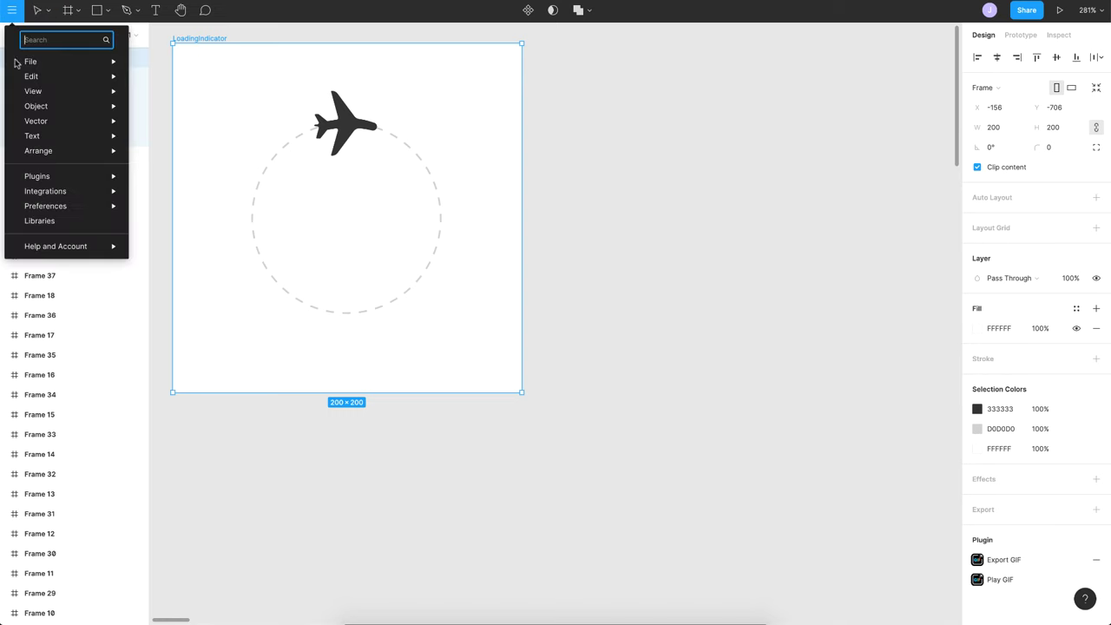
mouse_move(54, 178)
click(198, 280)
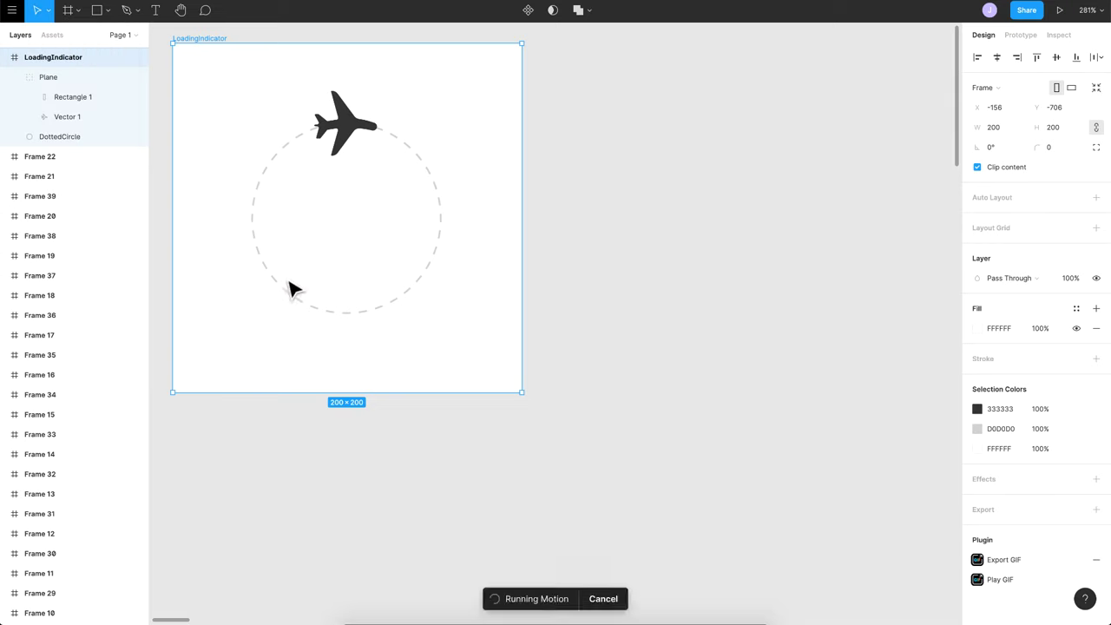
click(512, 373)
mouse_move(546, 431)
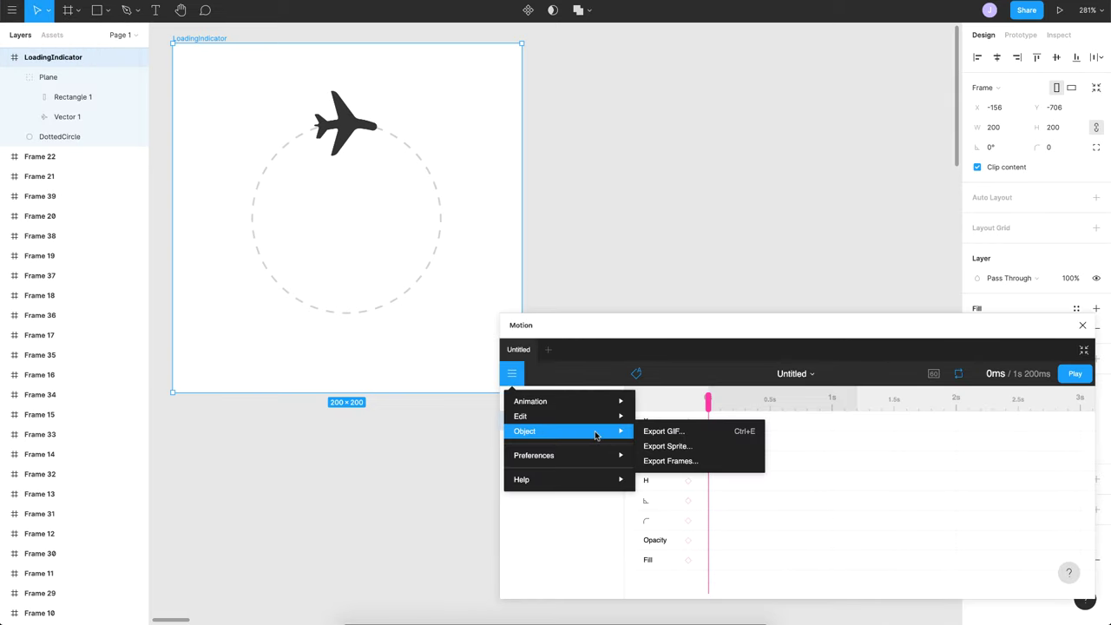
mouse_move(605, 460)
mouse_move(656, 465)
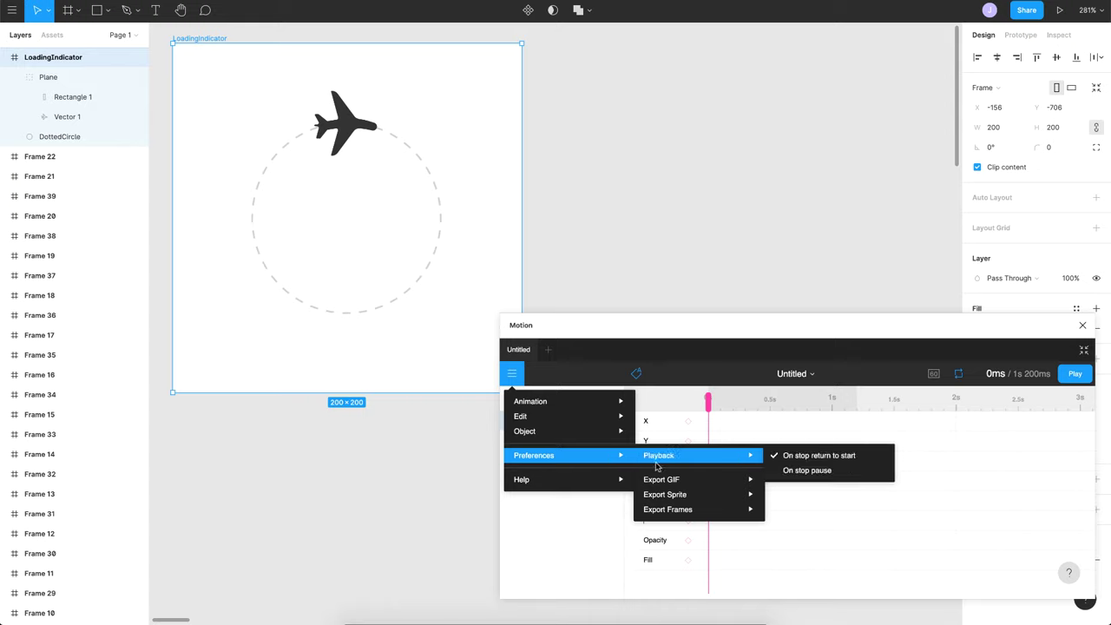
mouse_move(683, 487)
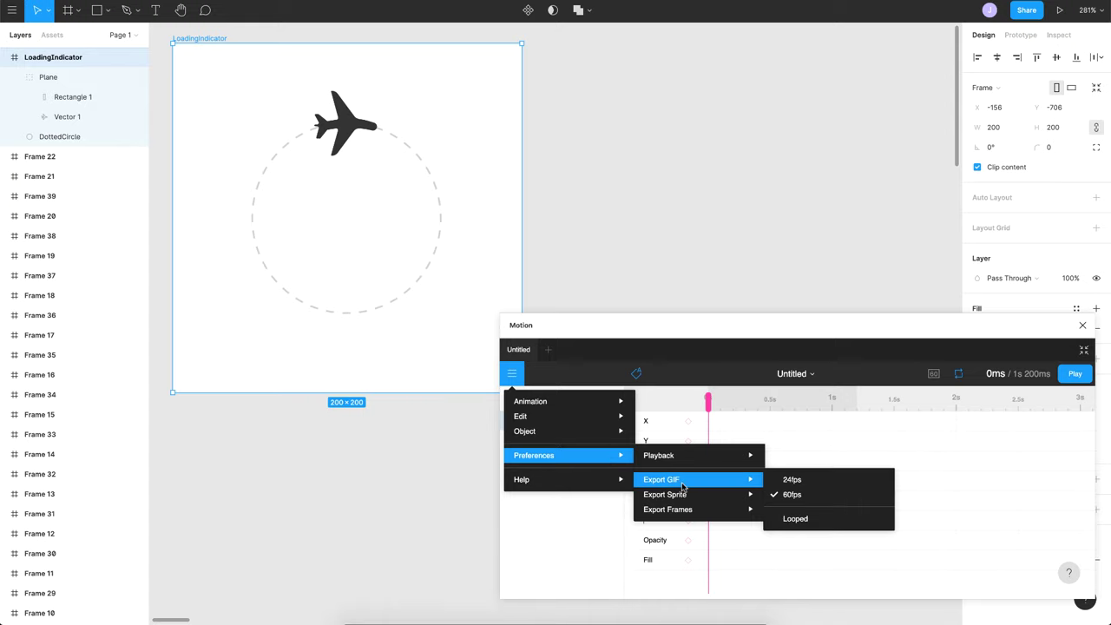
click(806, 521)
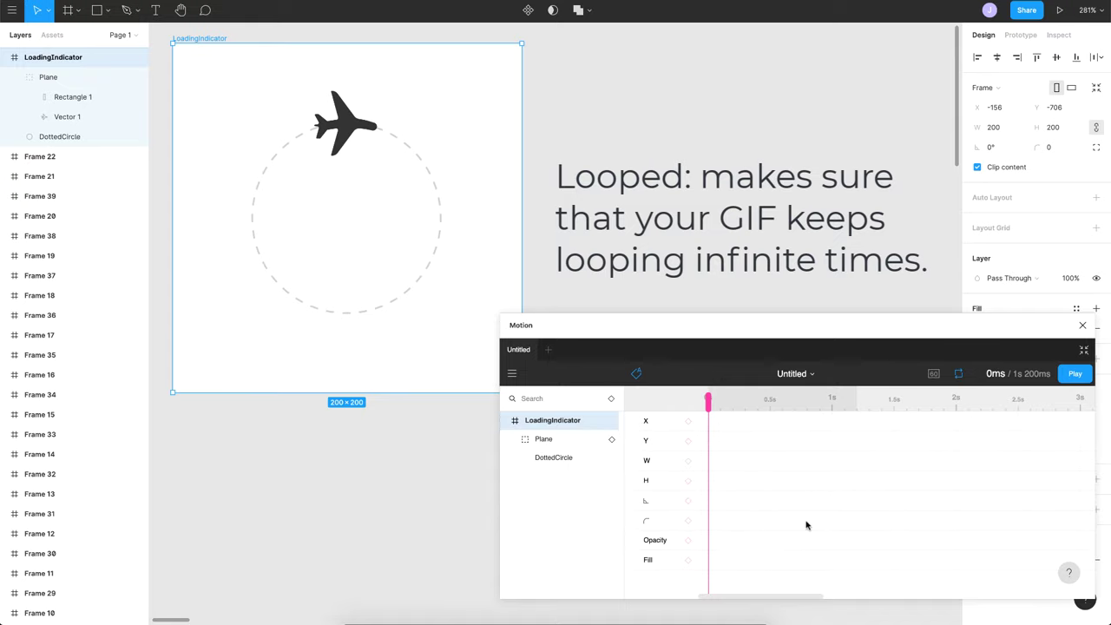
Step: Export the animation as a GIF saved as NewGIF
click(512, 378)
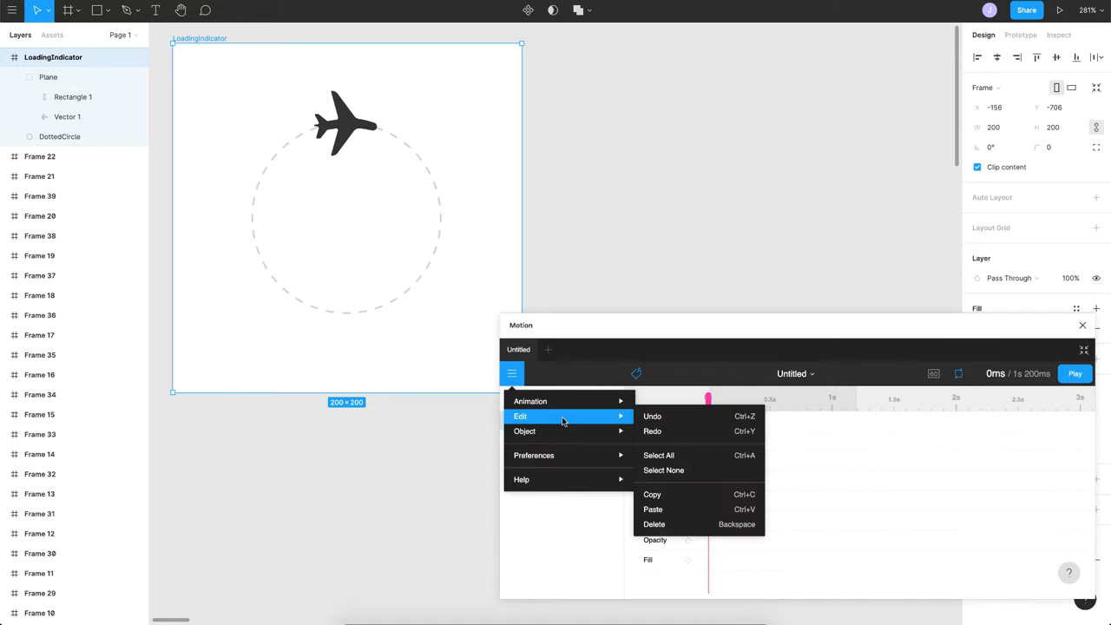
mouse_move(580, 431)
click(663, 433)
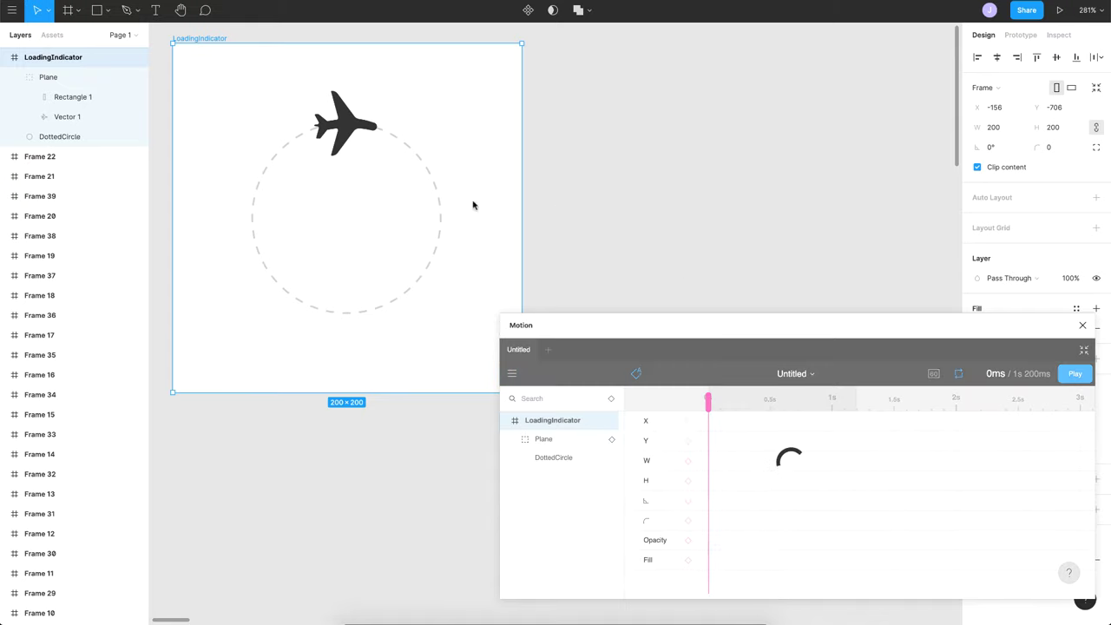
text(New)
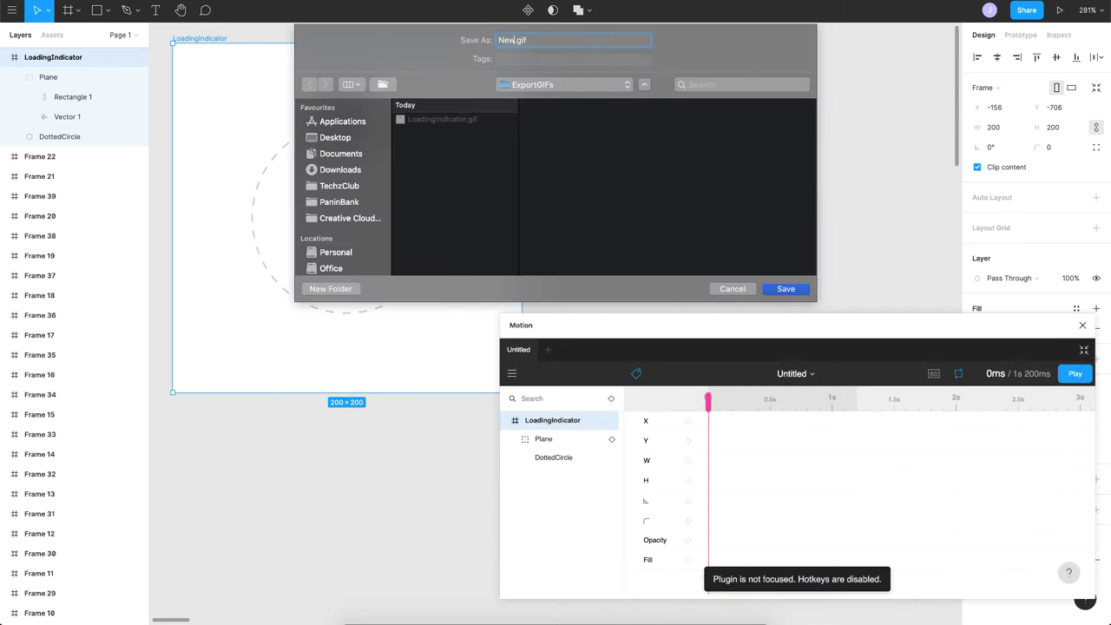
text(GIF)
key(Return)
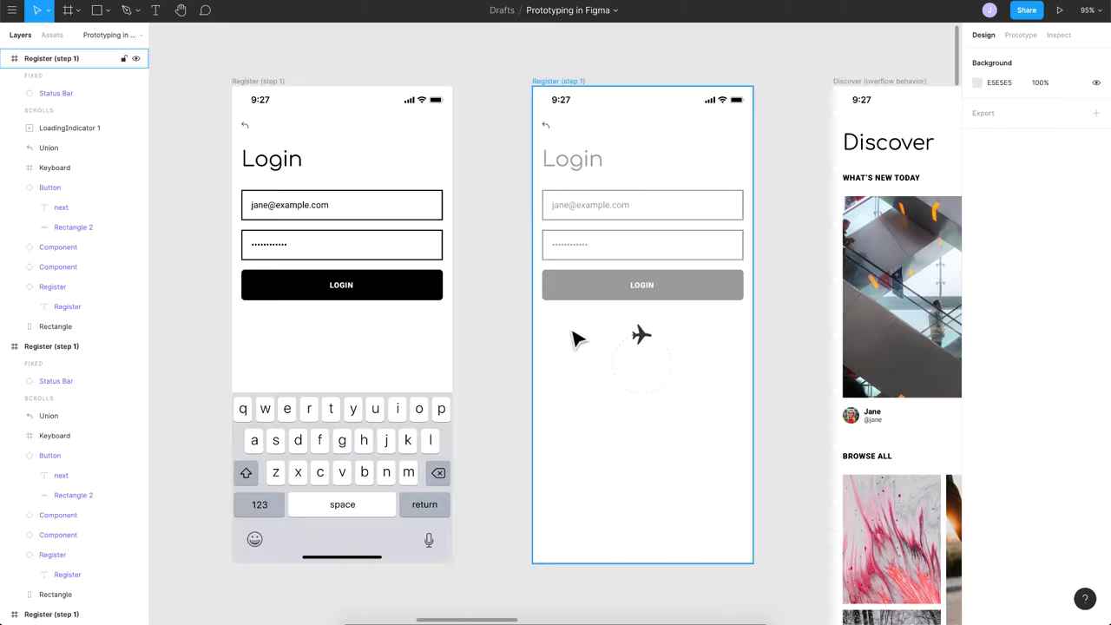
Step: Drag NewGIF.gif from Finder onto the middle loading screen and delete the old LoadingIndicator GIF
drag(571, 335, 674, 359)
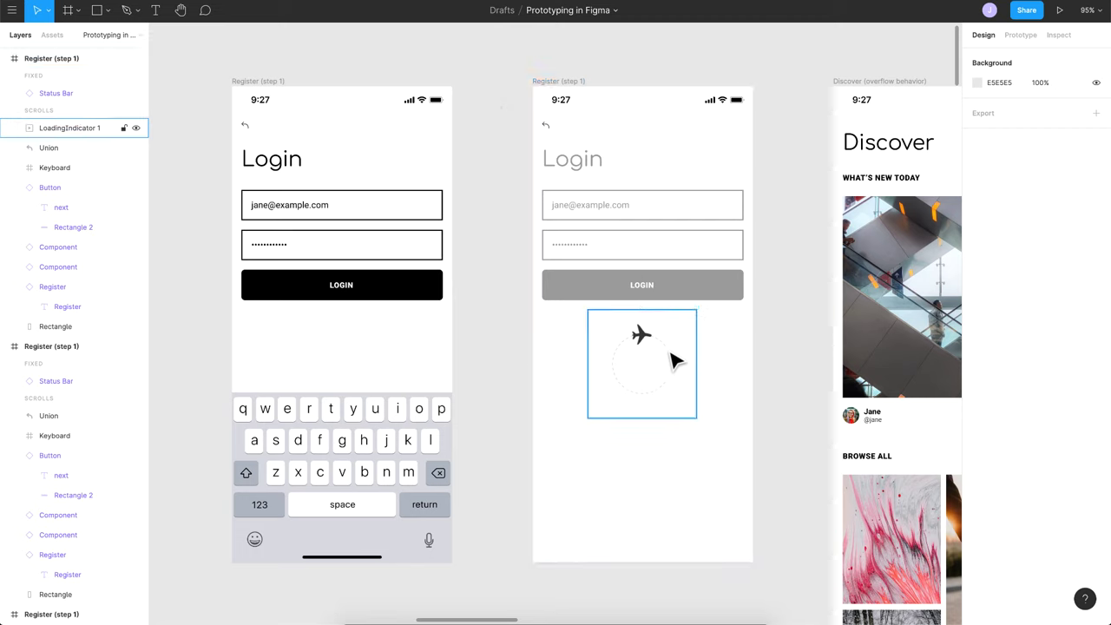
click(360, 611)
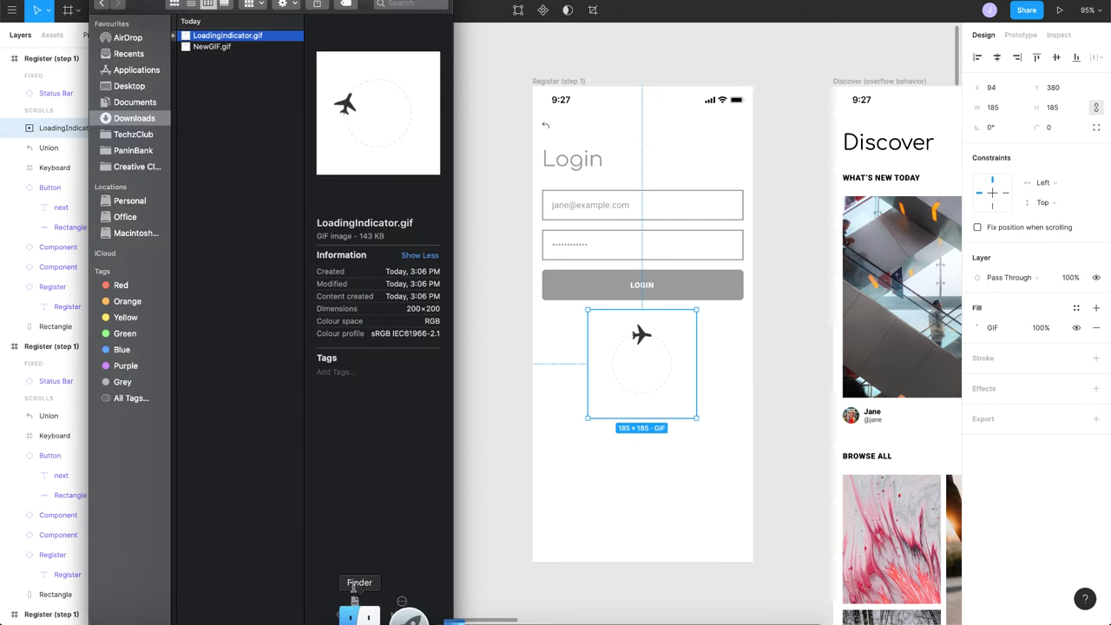
click(223, 51)
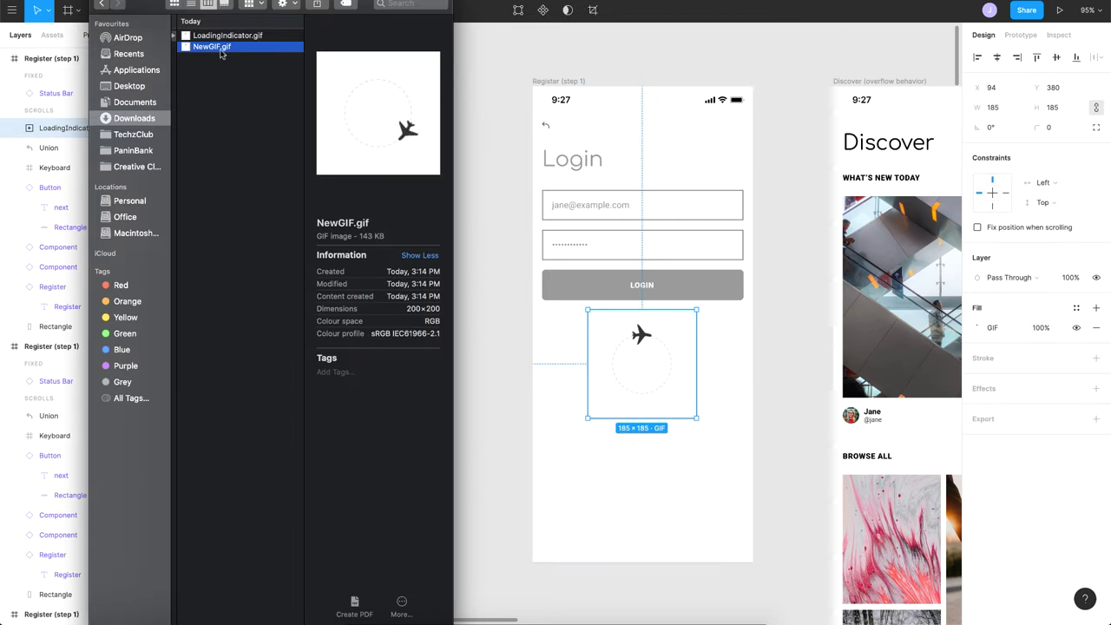
drag(223, 50, 651, 365)
click(660, 390)
key(Delete)
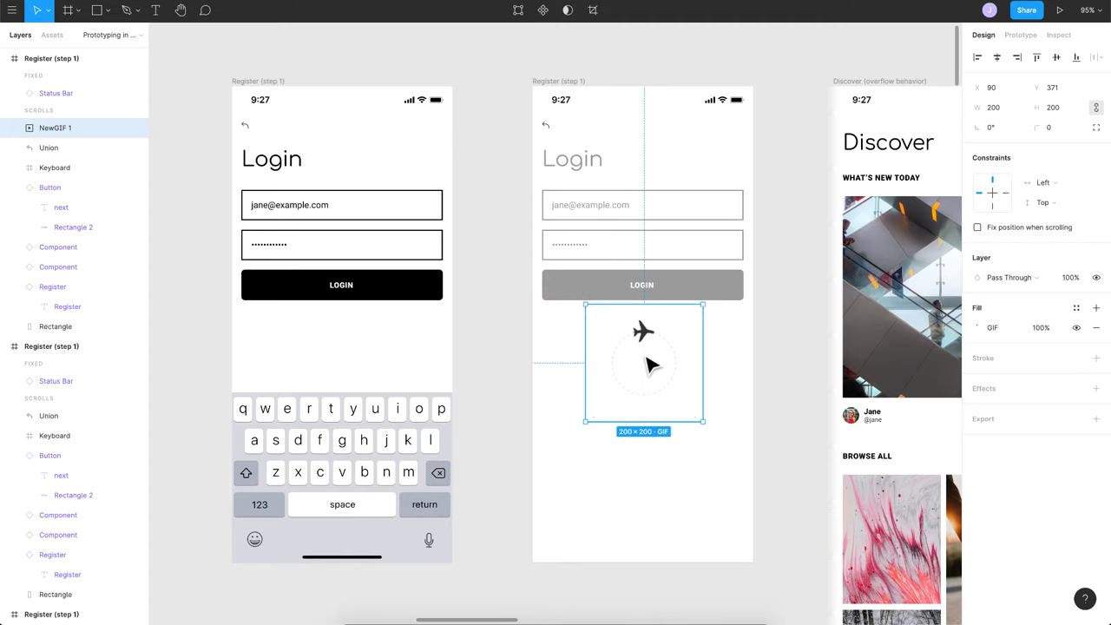
click(783, 342)
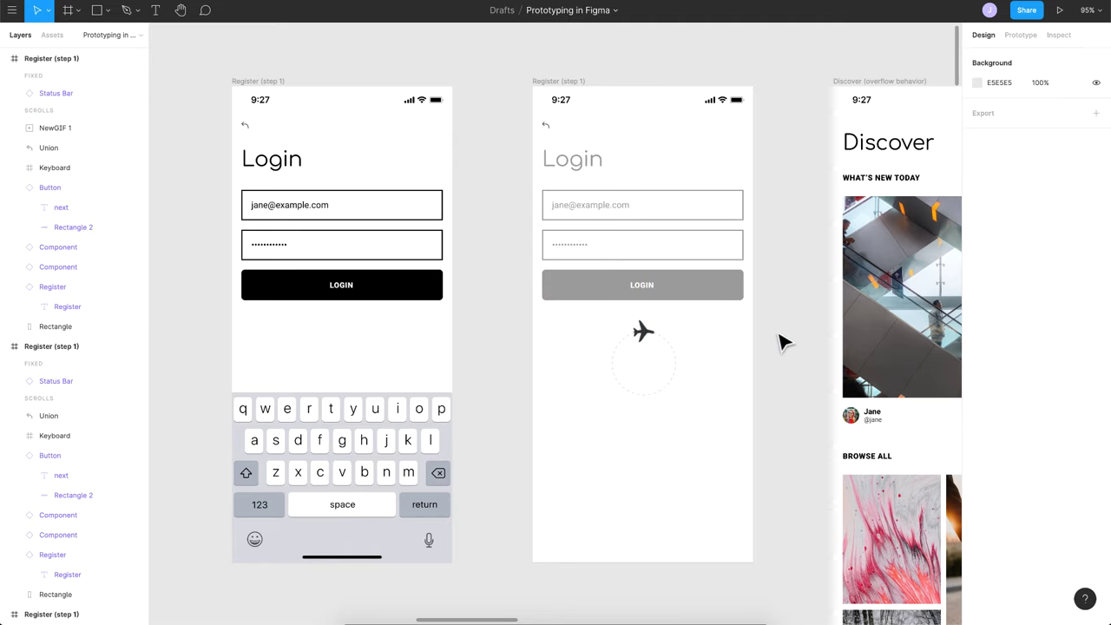
click(273, 84)
Step: Present the prototype from the Login frame and tap LOGIN to watch the looping plane loader
click(261, 82)
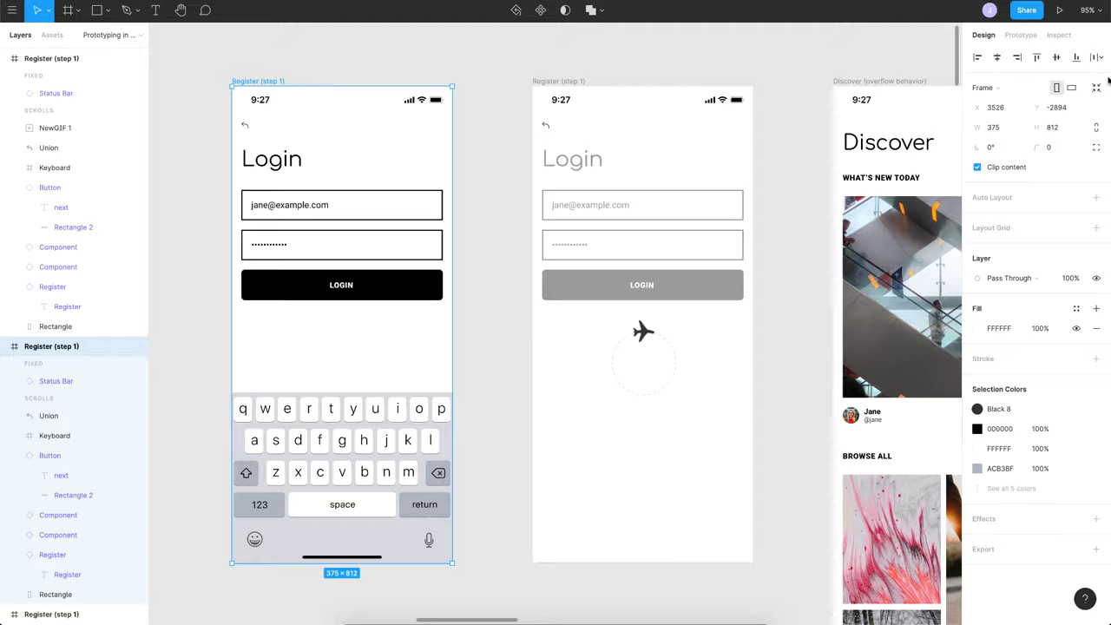
click(1059, 9)
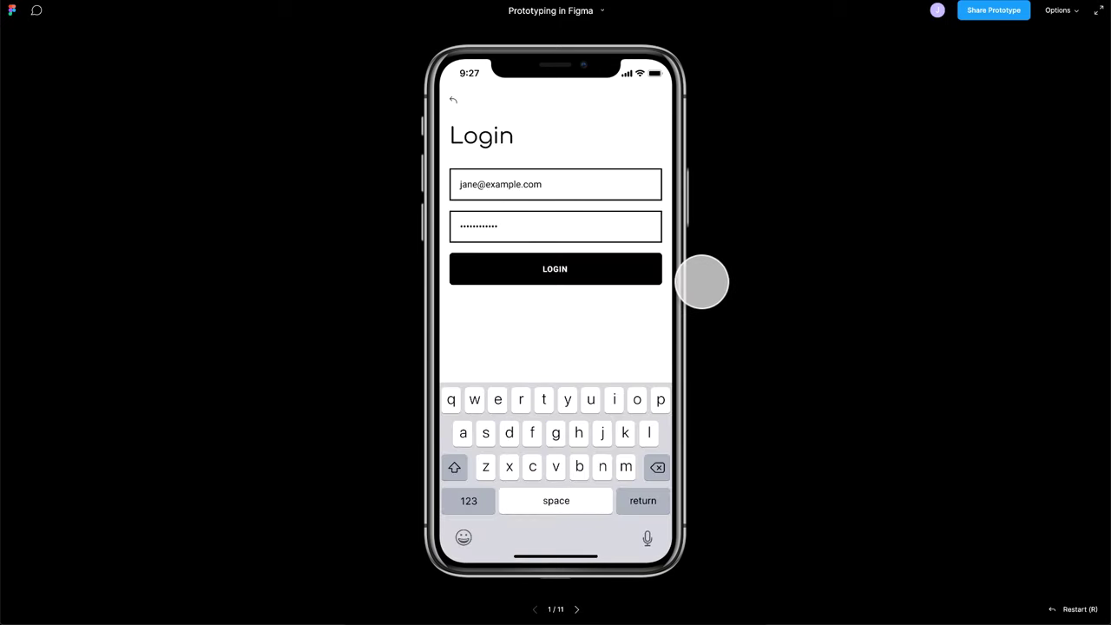
click(576, 265)
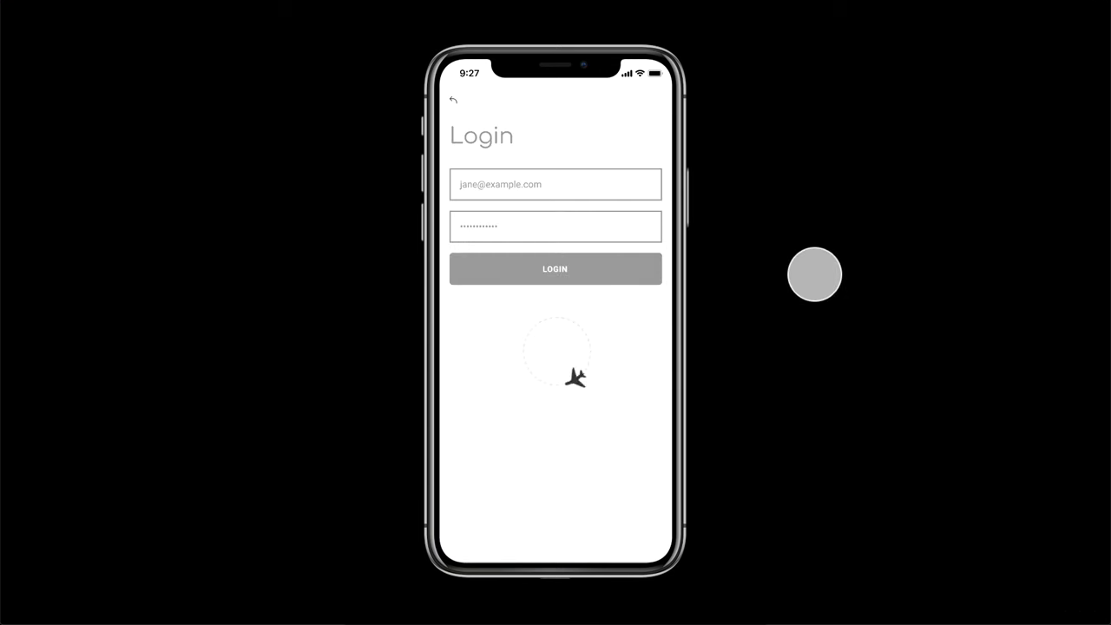